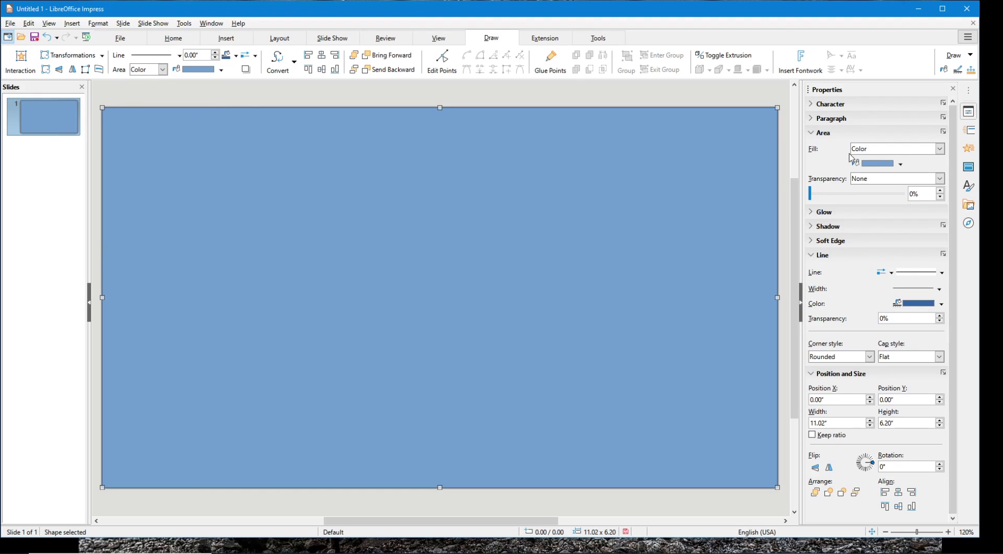
click(913, 180)
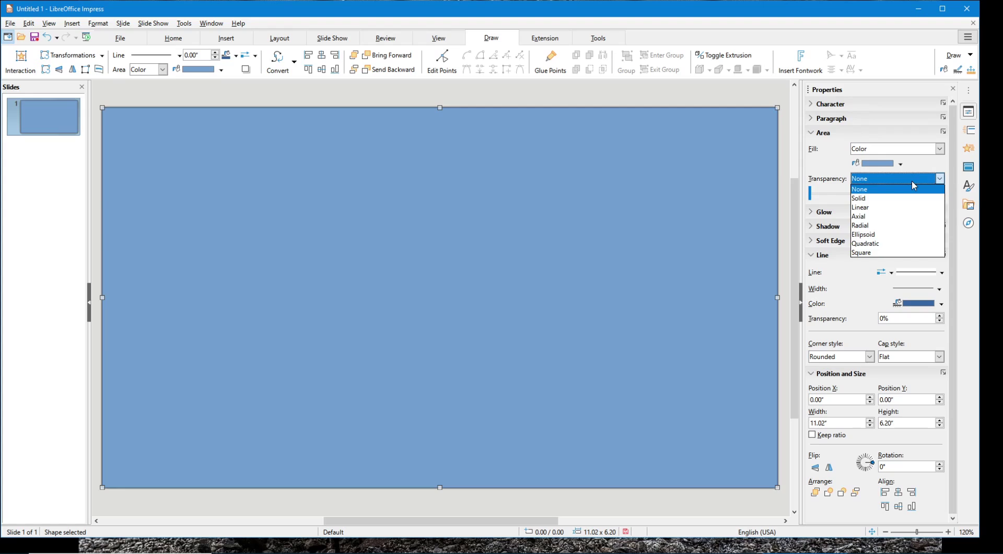
click(911, 179)
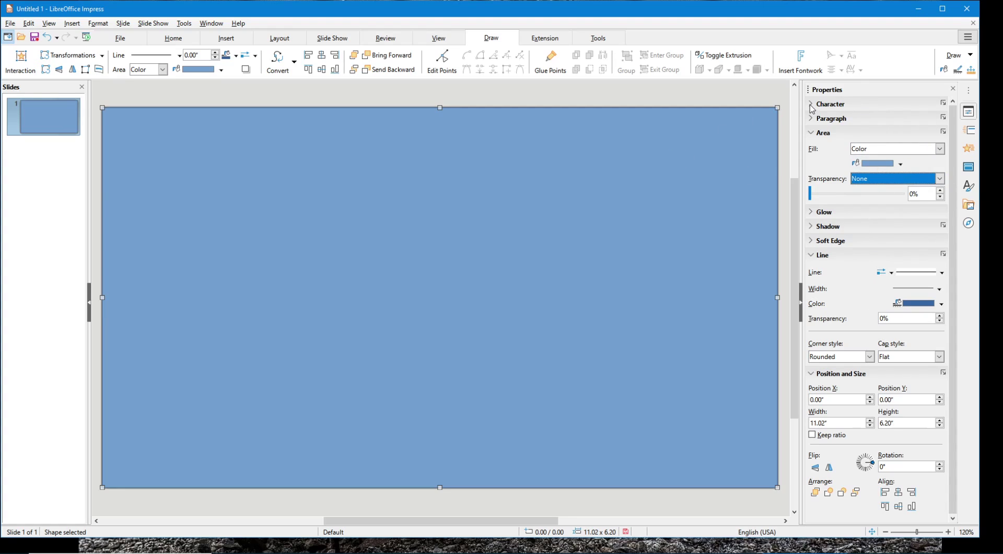
Step: Delete the blue rectangle covering the slide and set the slide background to None
click(604, 194)
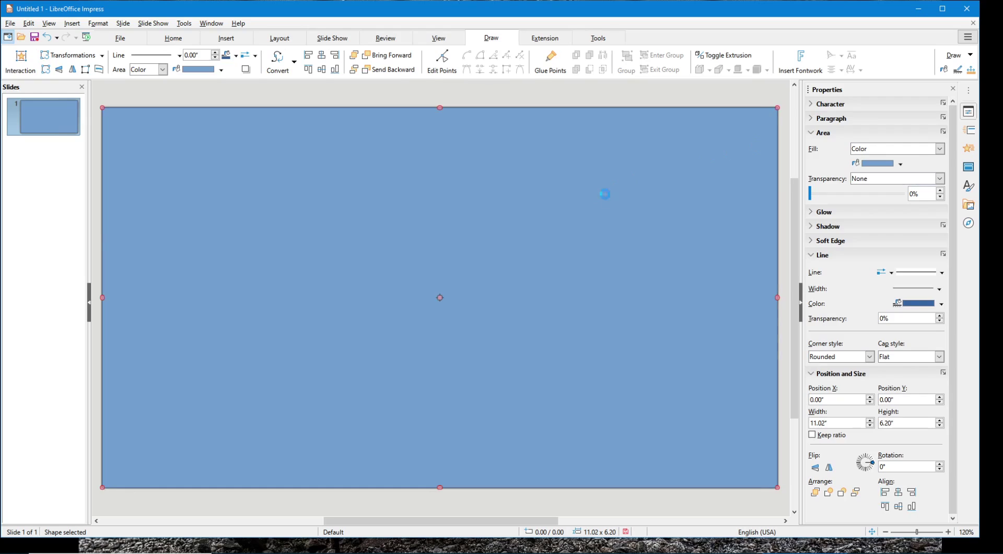
key(Delete)
click(831, 259)
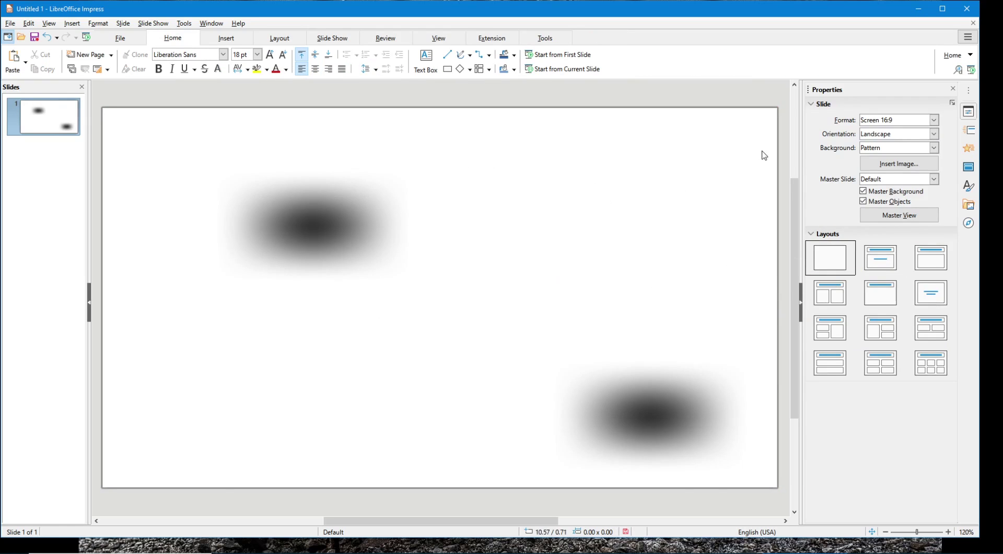
click(888, 148)
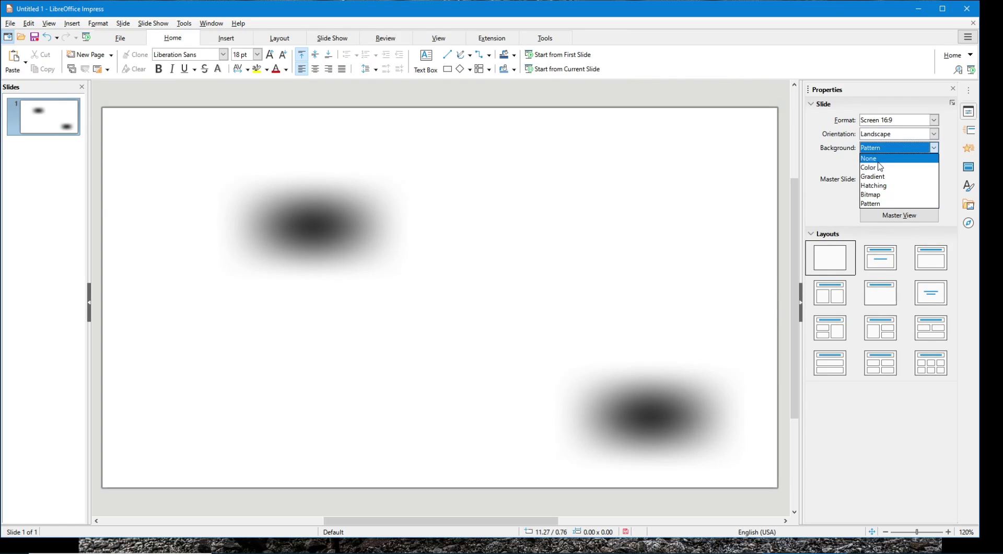
click(878, 161)
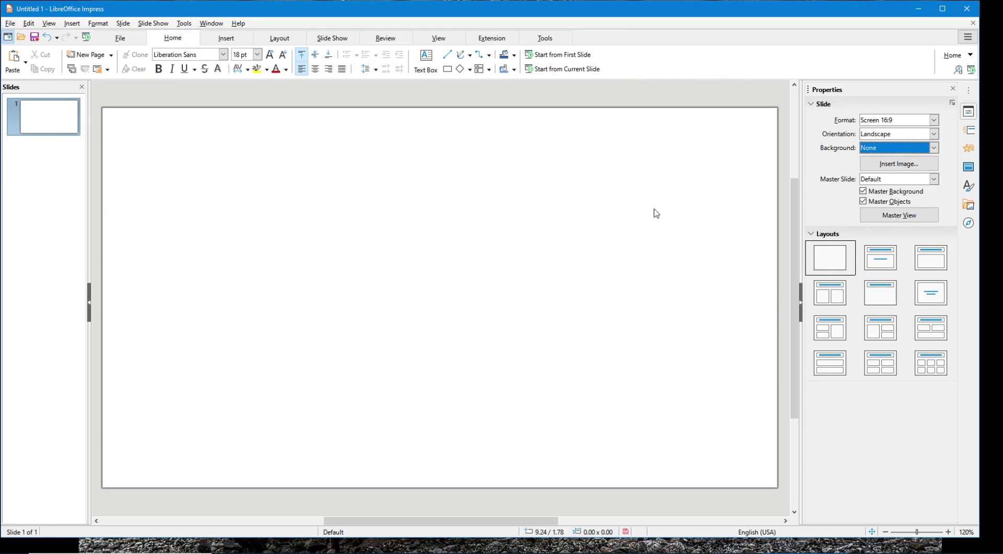
Step: Try the layout with a title and one text area and the six-content layout on the slide, and return to the blank layout
click(57, 120)
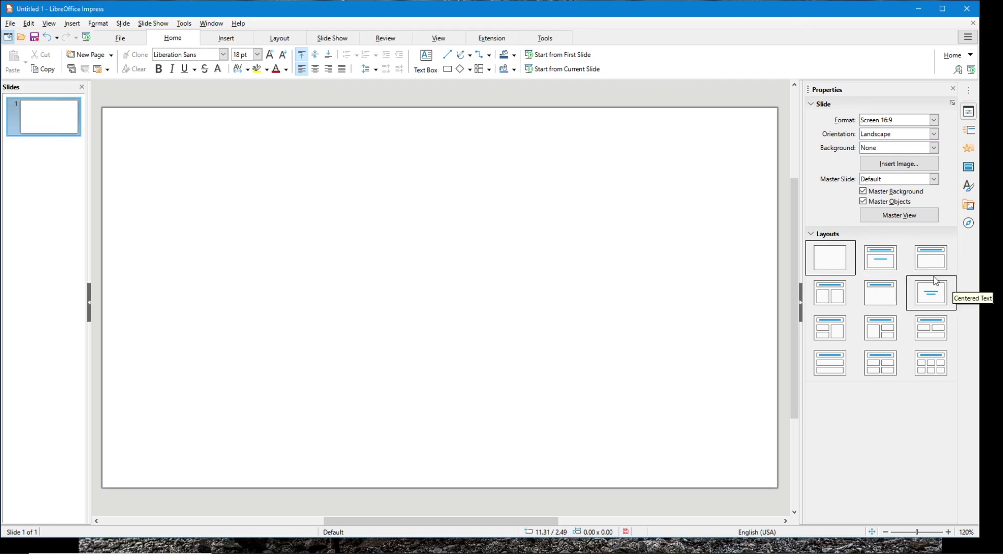
click(882, 264)
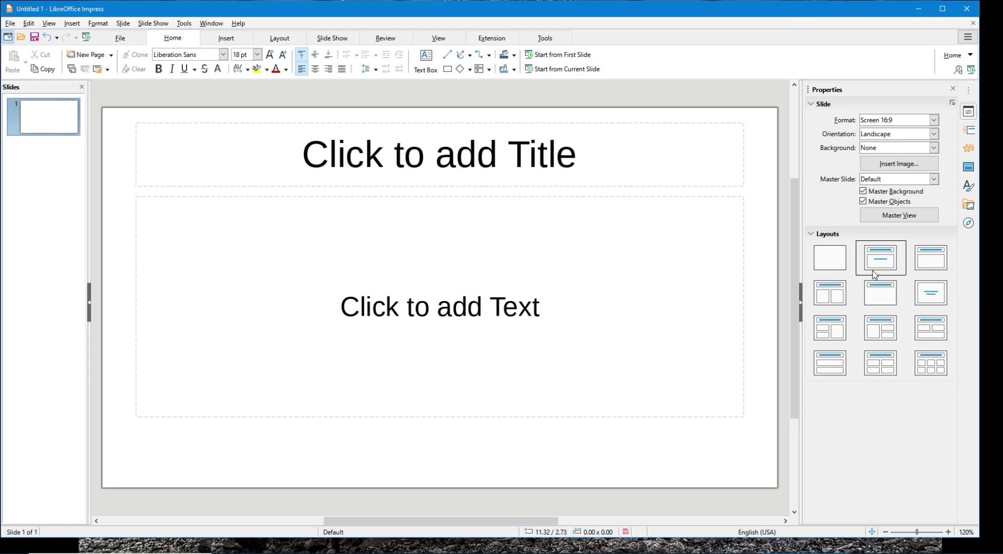
click(934, 366)
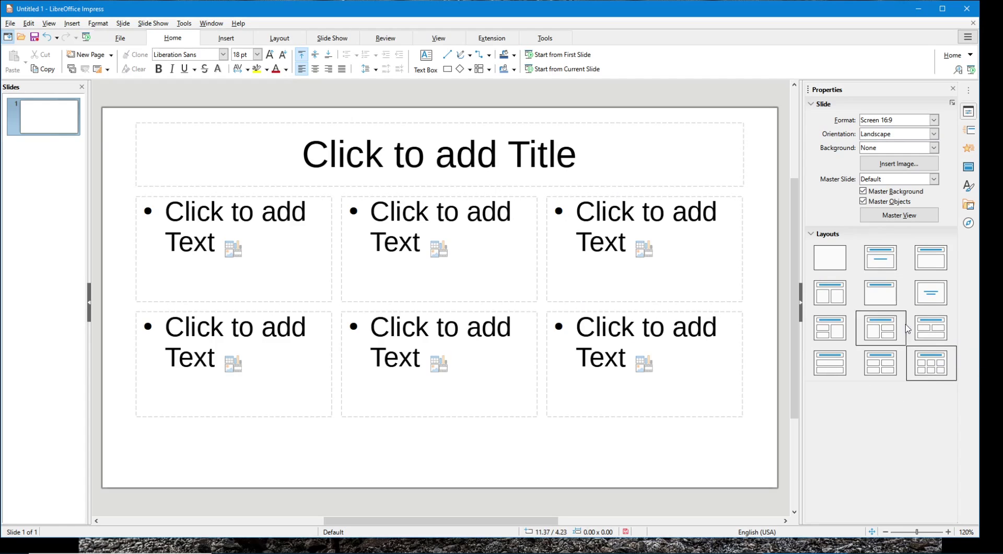
click(841, 254)
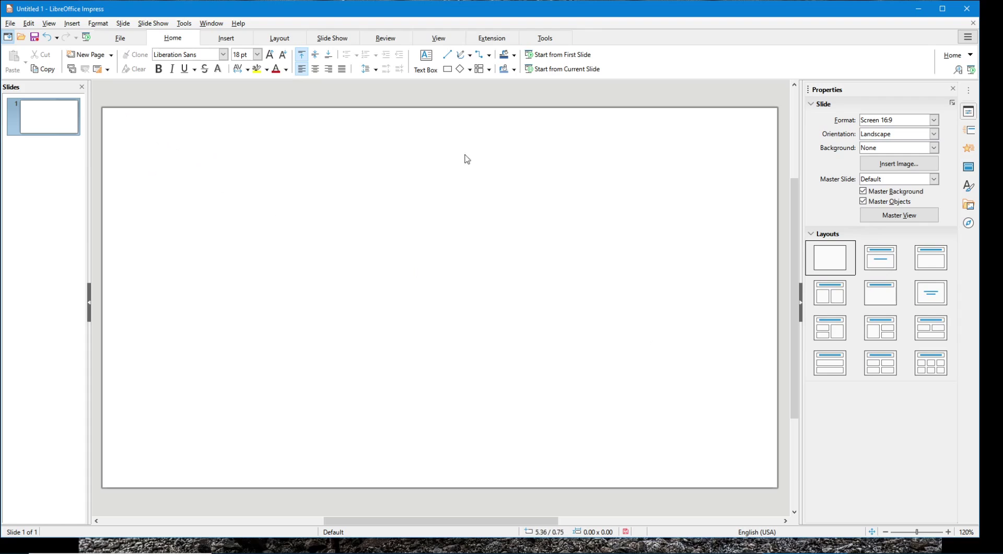
Step: Apply the Box slide transition to slide 1
click(969, 130)
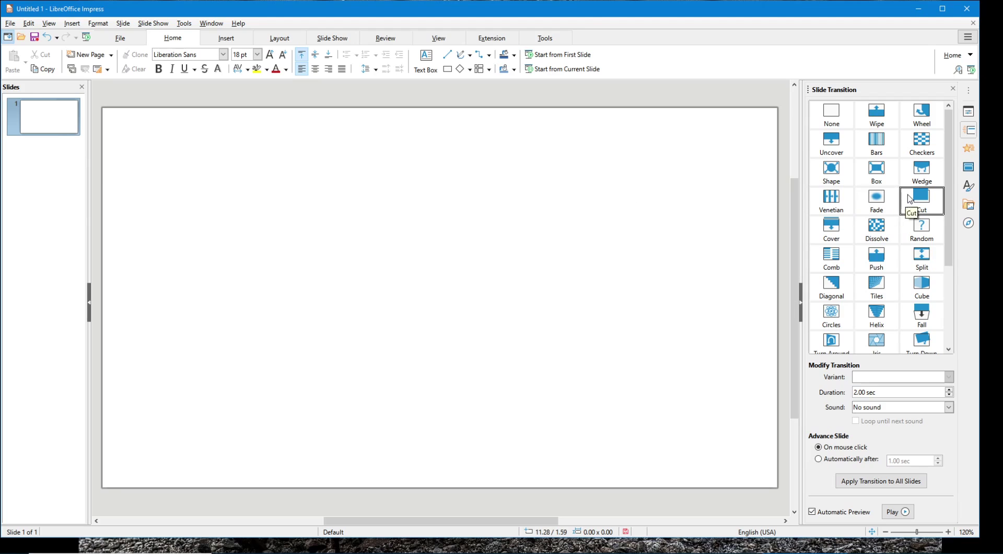
click(881, 177)
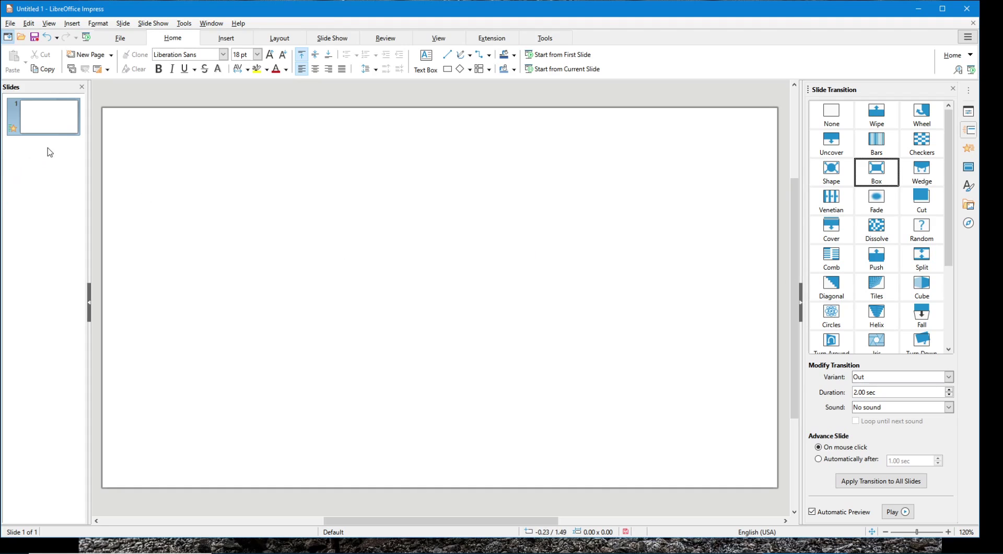
click(64, 123)
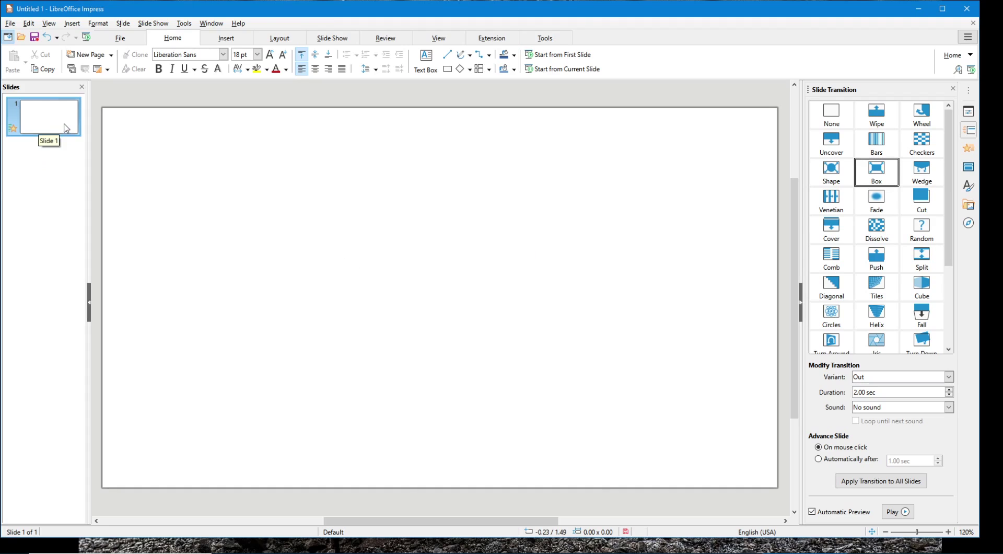
Step: Set the background of slide 1 to the solid color #D7992C
click(969, 111)
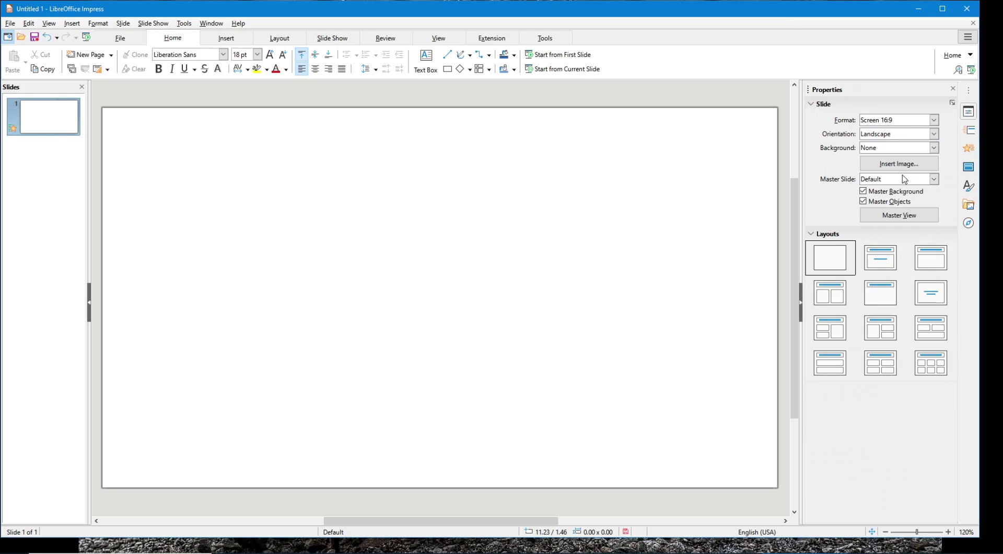
click(909, 147)
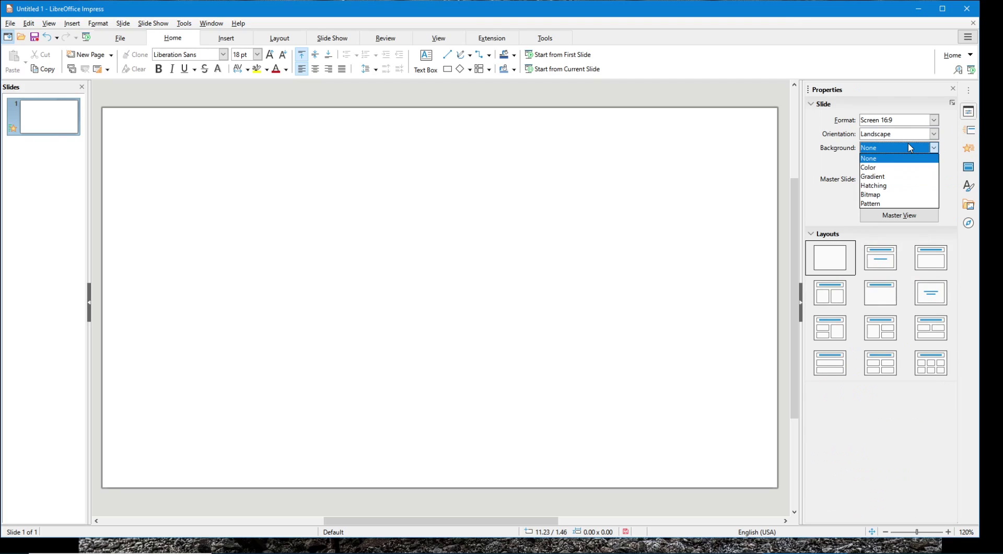
click(888, 168)
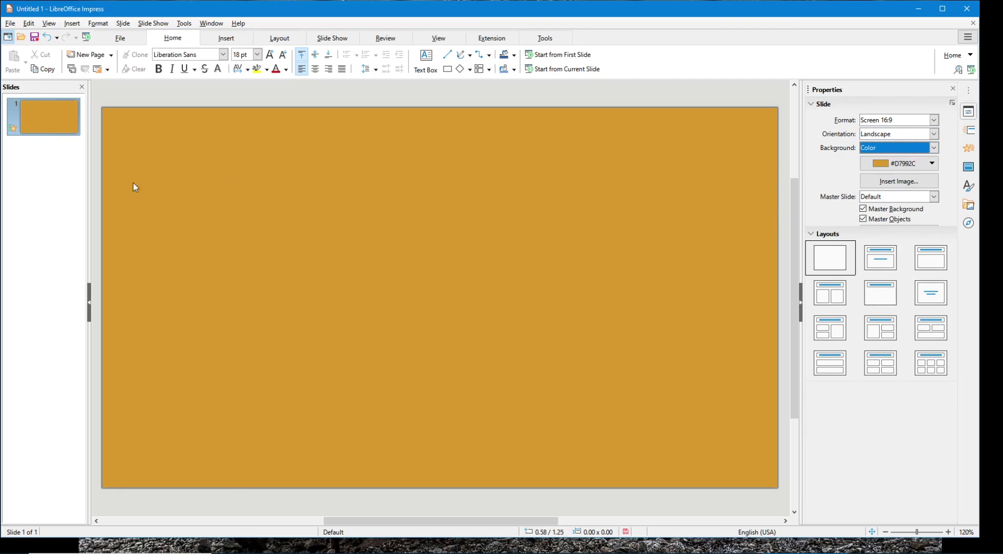
Step: Add a new blank slide after slide 1
click(44, 150)
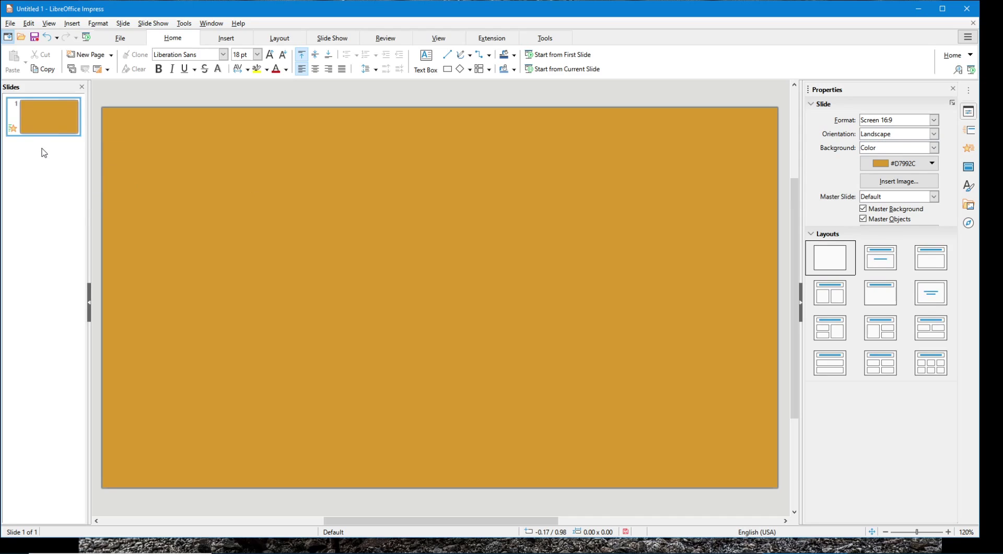
right_click(32, 154)
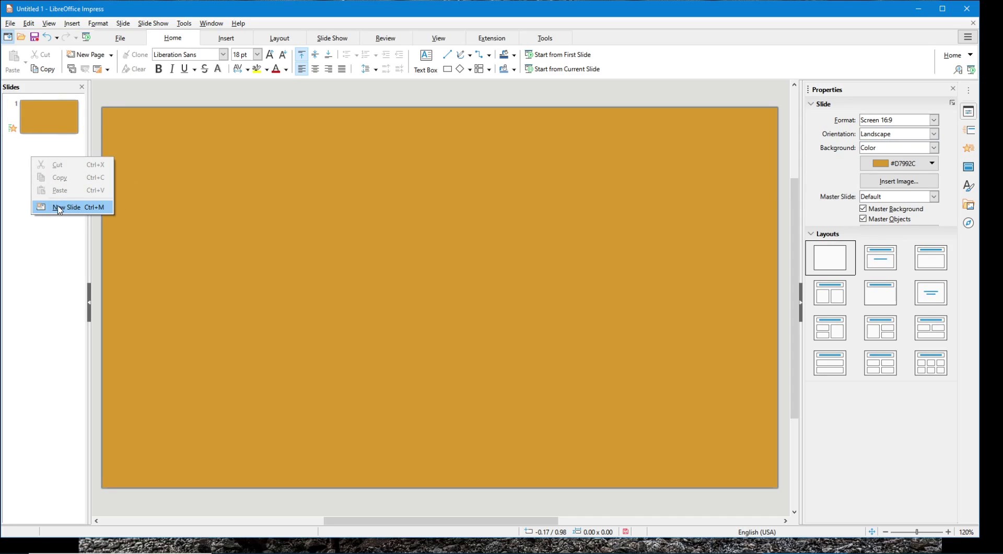
click(16, 168)
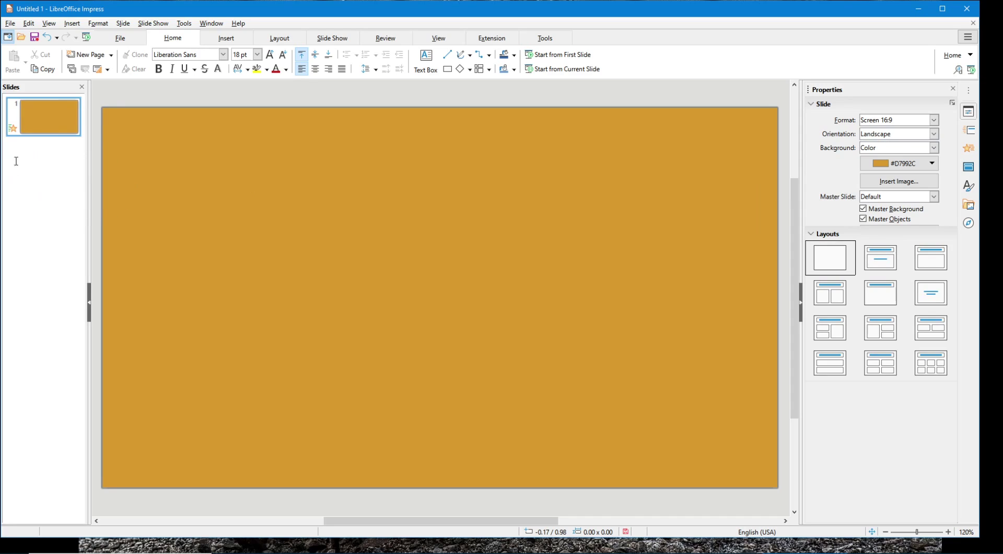
click(112, 58)
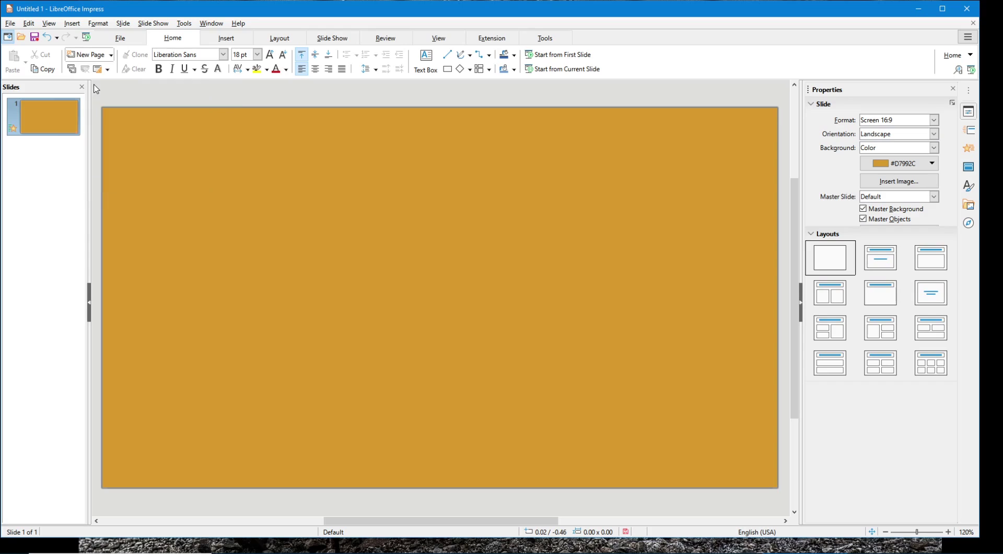
click(96, 89)
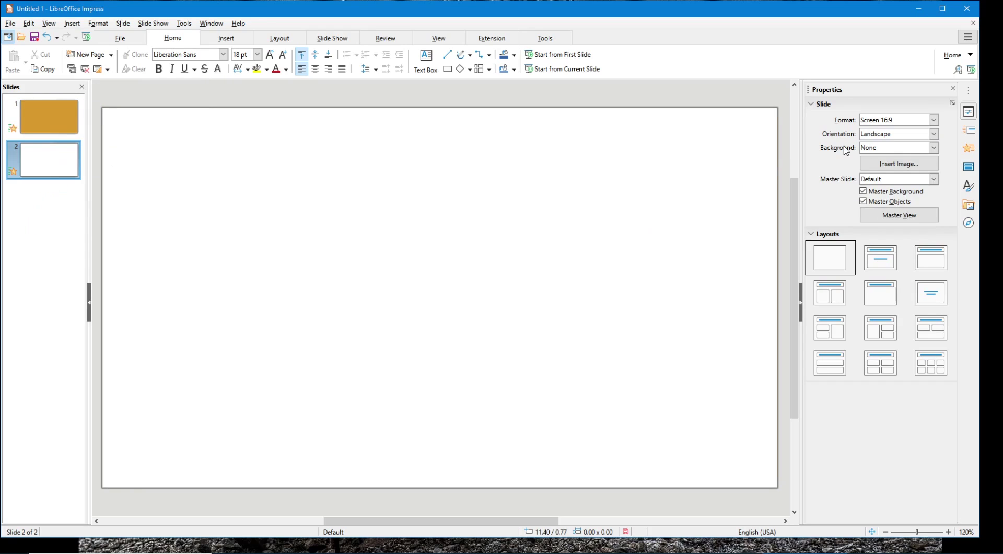
Step: Set sheep.jpg from the Pictures folder inside Flash Drives as the background image of slide 2
click(921, 149)
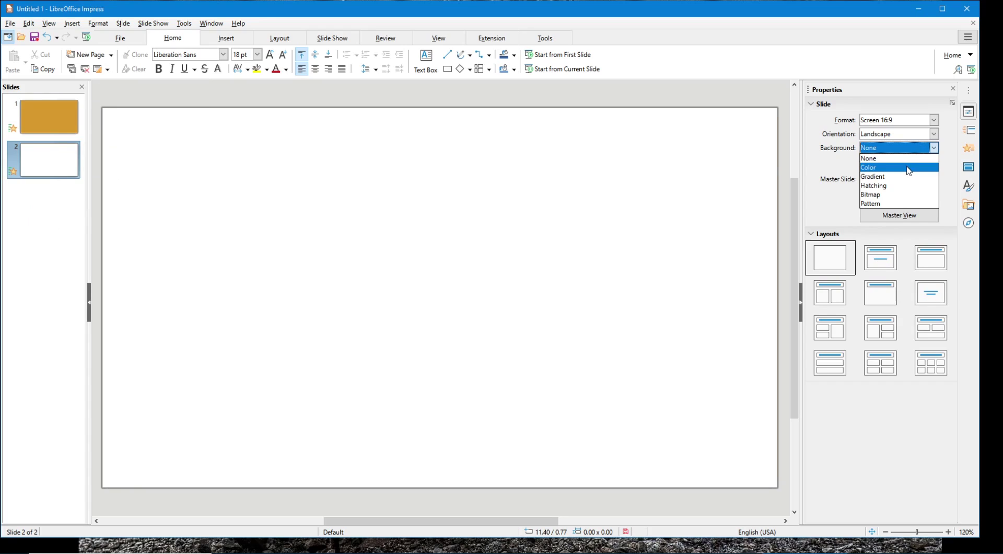
click(902, 198)
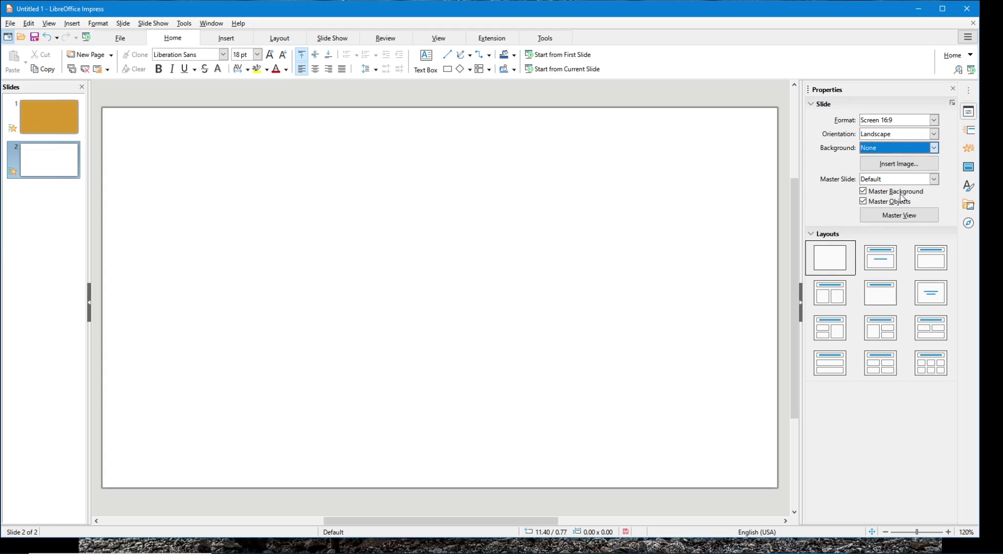
click(909, 166)
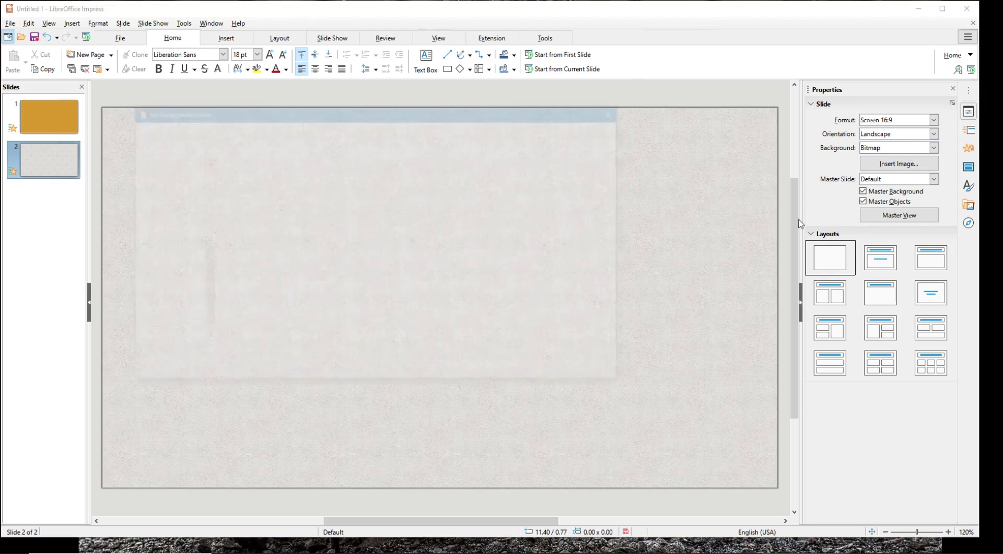
double_click(249, 179)
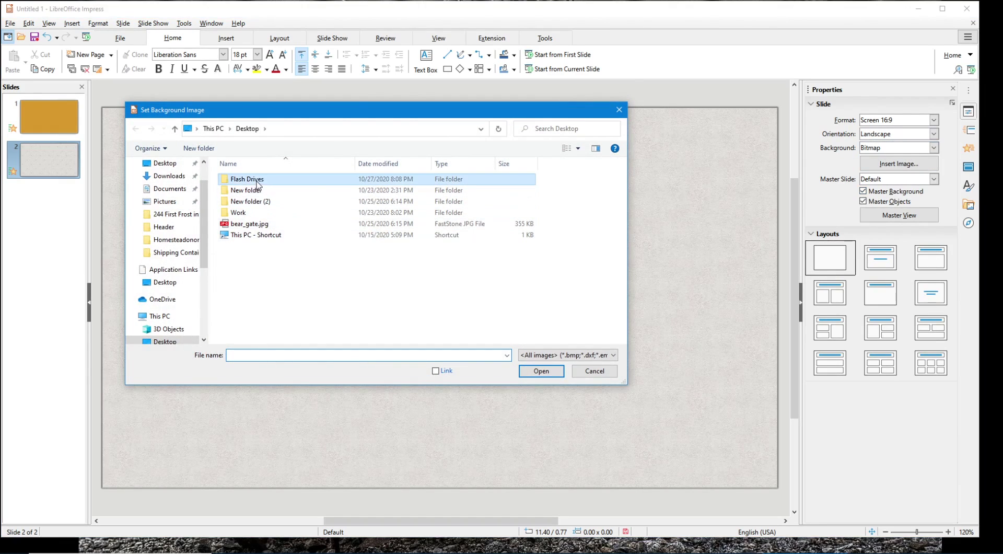
double_click(249, 179)
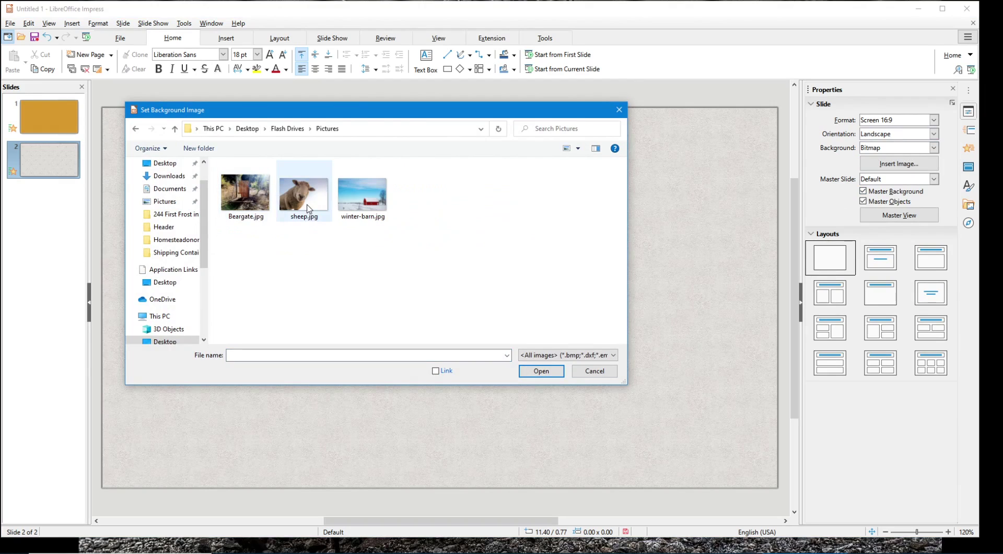
double_click(290, 193)
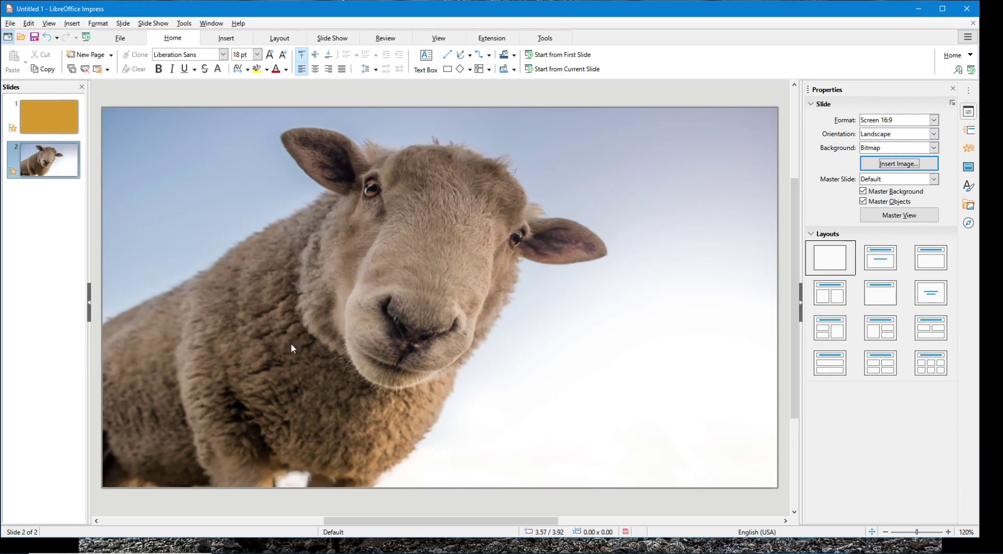
Step: Insert a new blank slide between the orange slide and the sheep slide
click(60, 117)
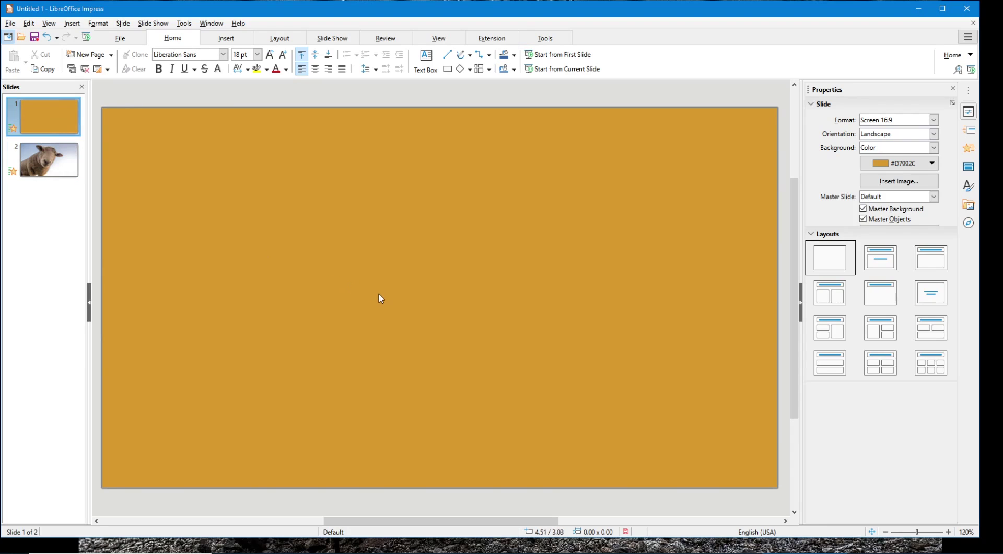
click(45, 168)
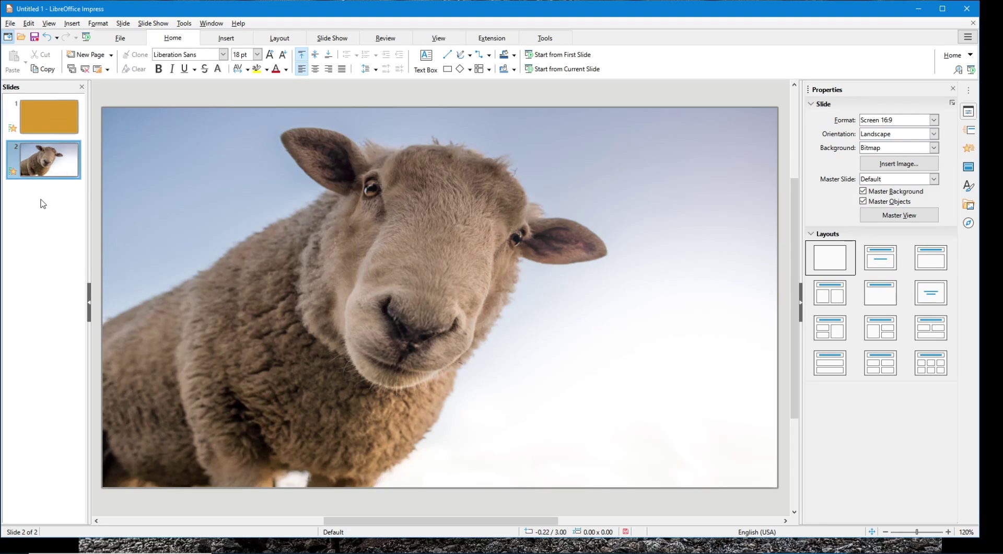
click(51, 220)
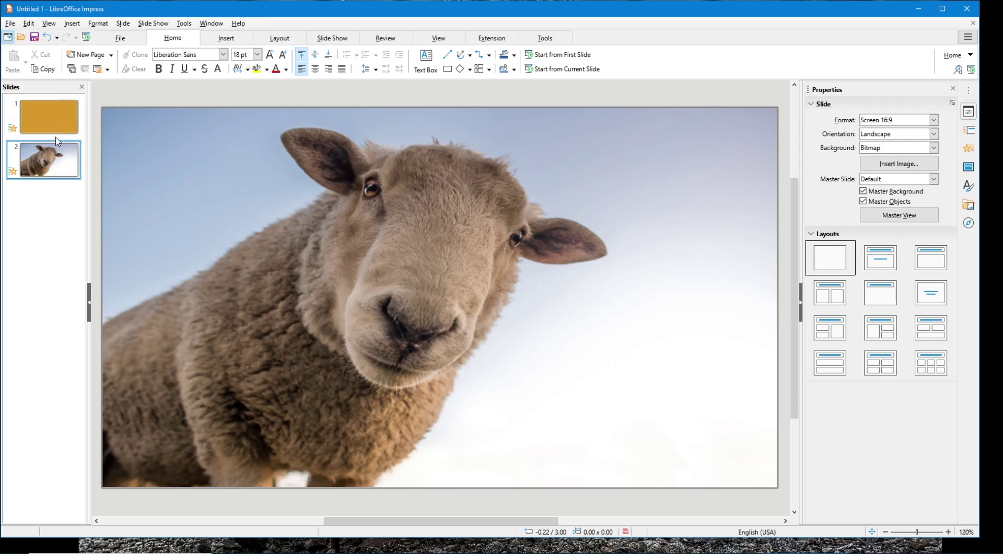
right_click(56, 139)
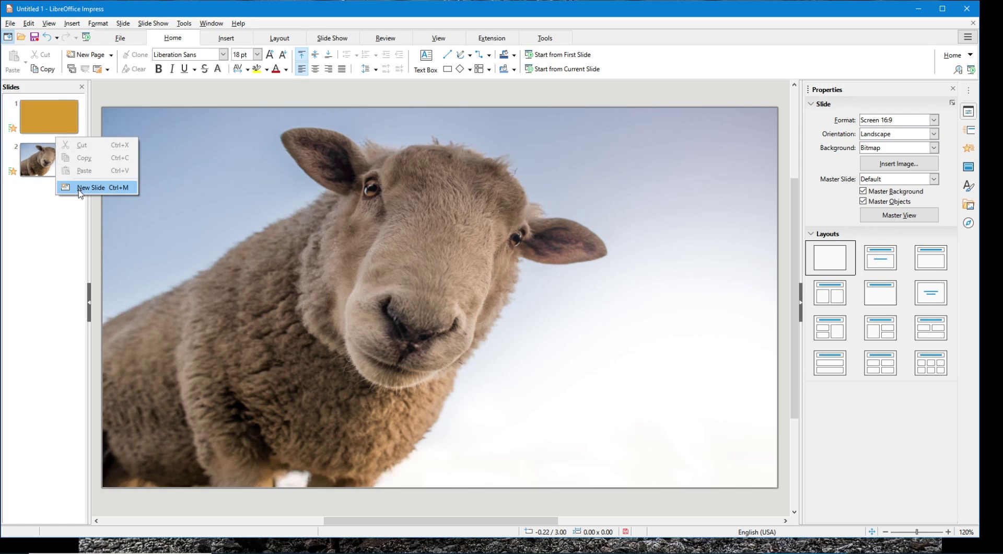
click(79, 190)
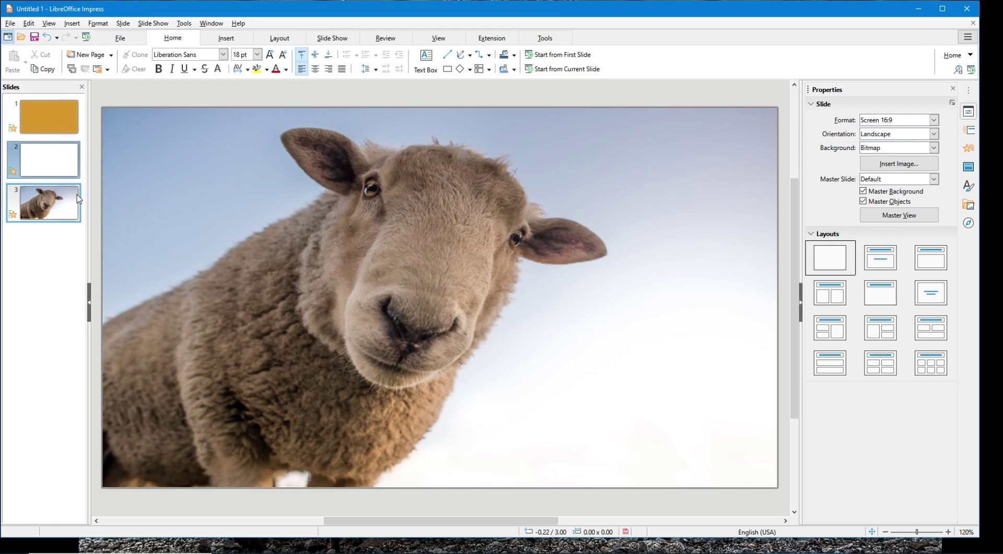
Step: Set winter-barn.jpg as the background image of the new blank slide 2
click(60, 151)
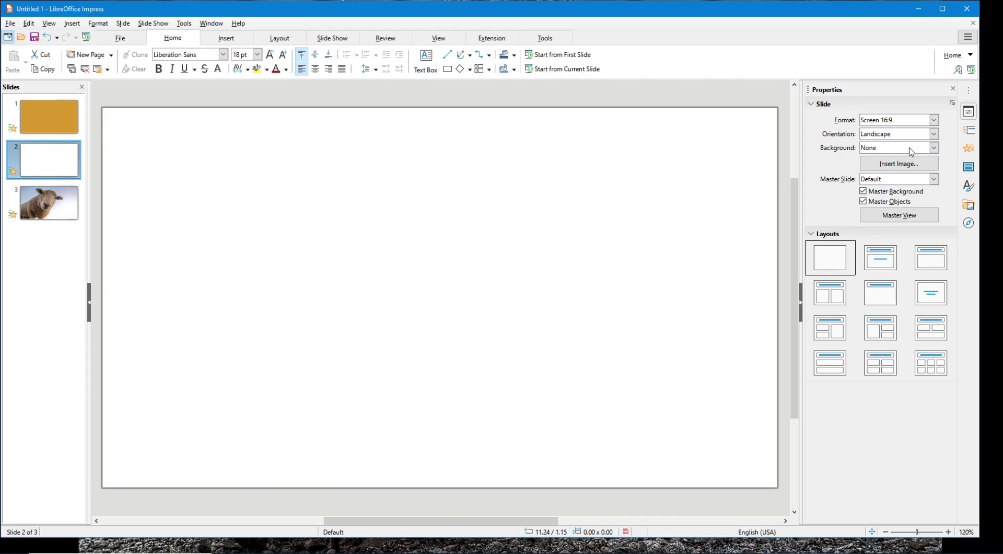
click(914, 166)
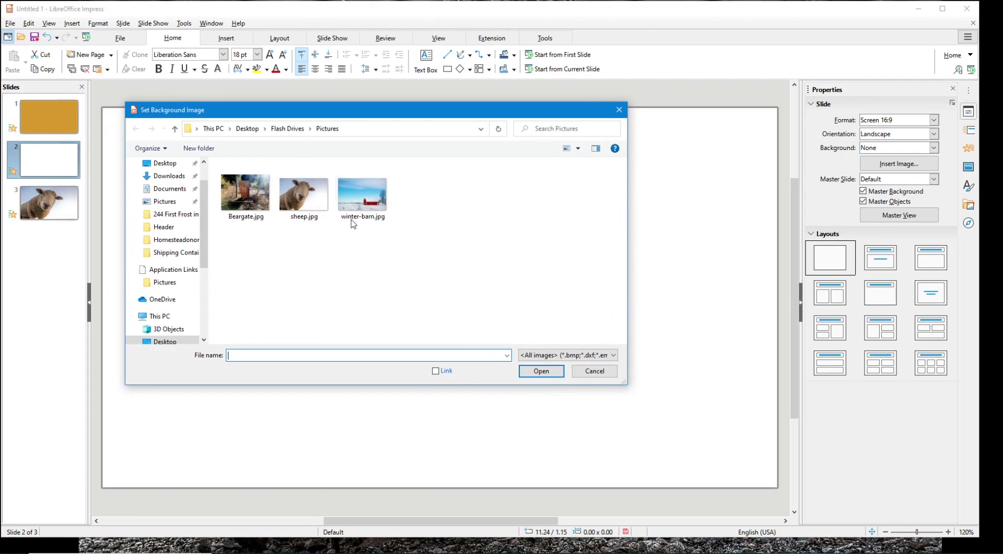
double_click(380, 204)
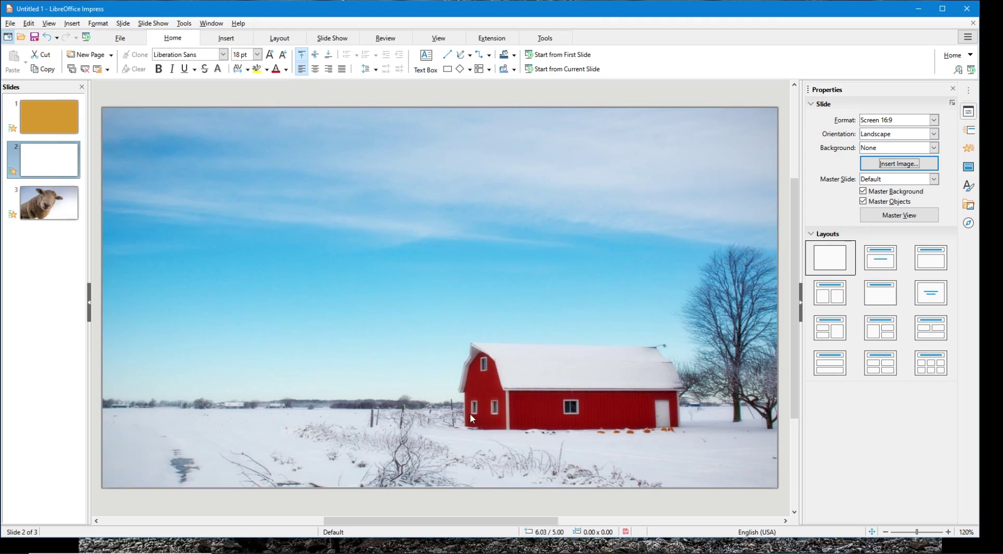
Step: Move the sheep slide ahead of the winter barn slide and check the new slide order
click(67, 207)
click(69, 121)
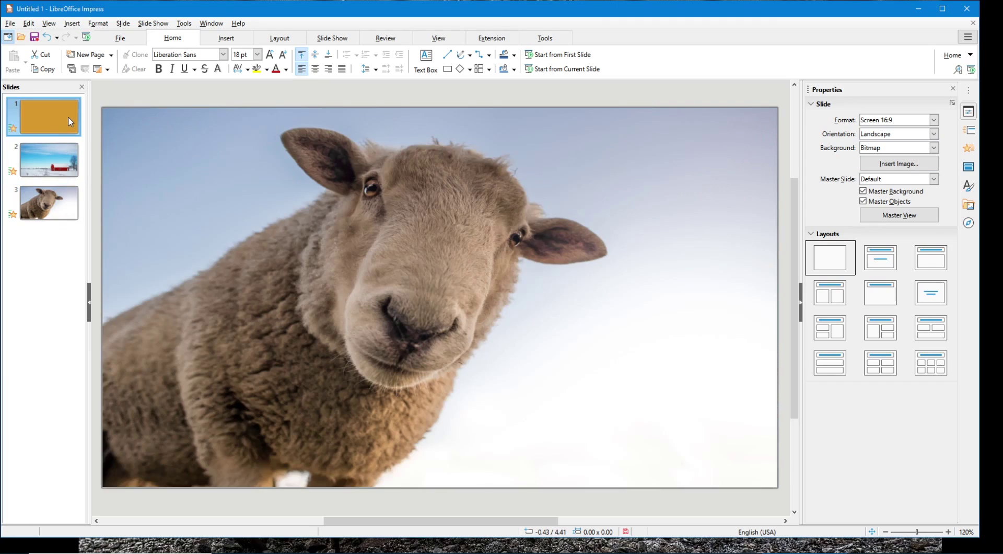
click(64, 164)
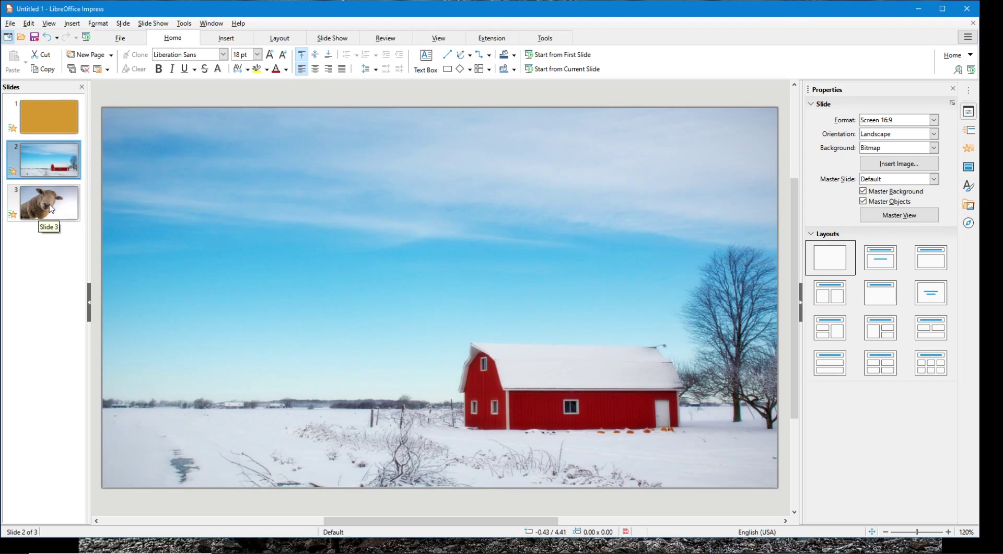
click(51, 205)
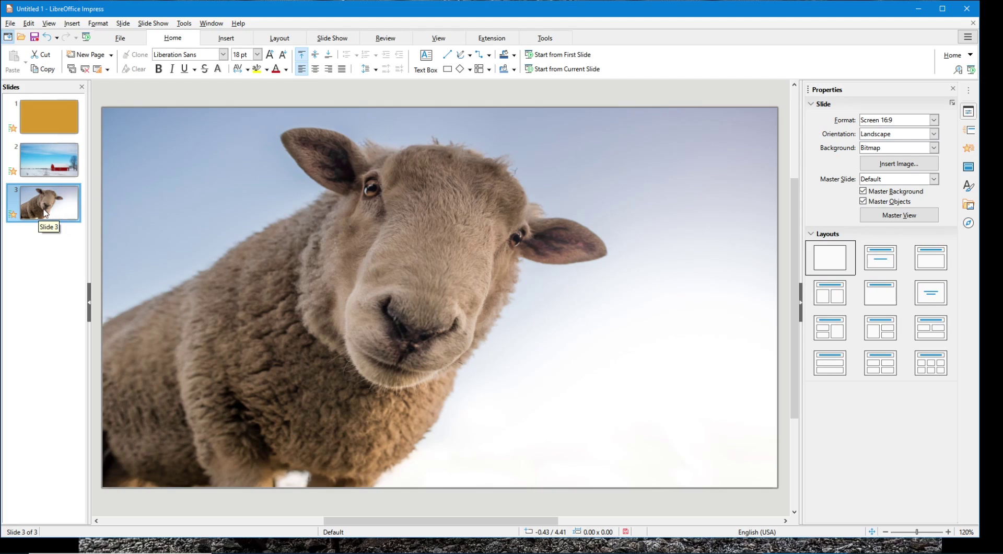
drag(53, 208, 59, 144)
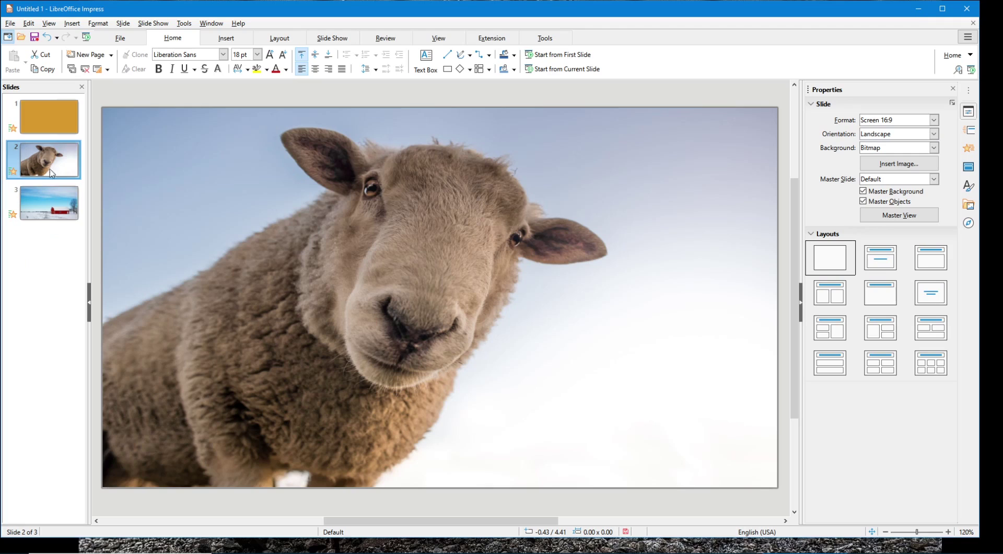
click(46, 124)
click(47, 160)
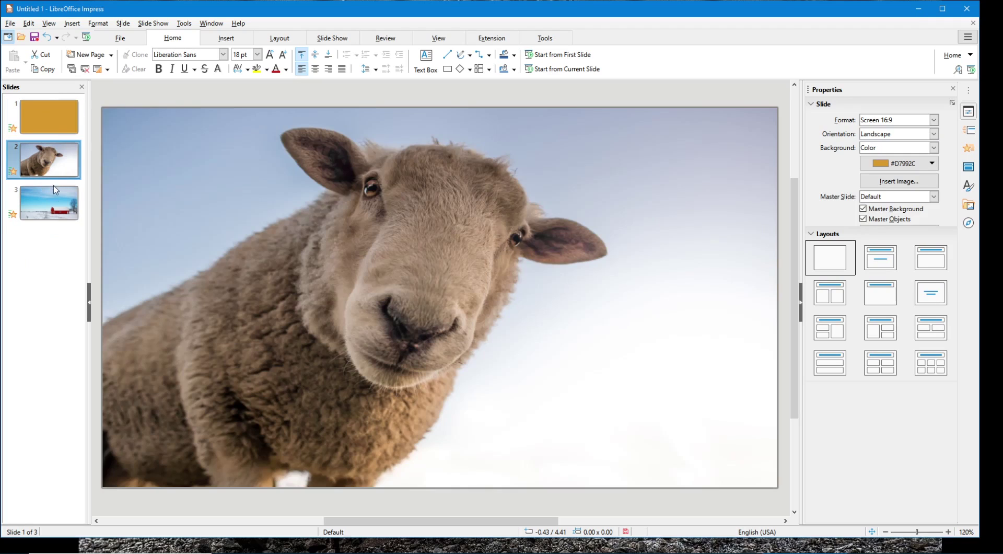
click(59, 213)
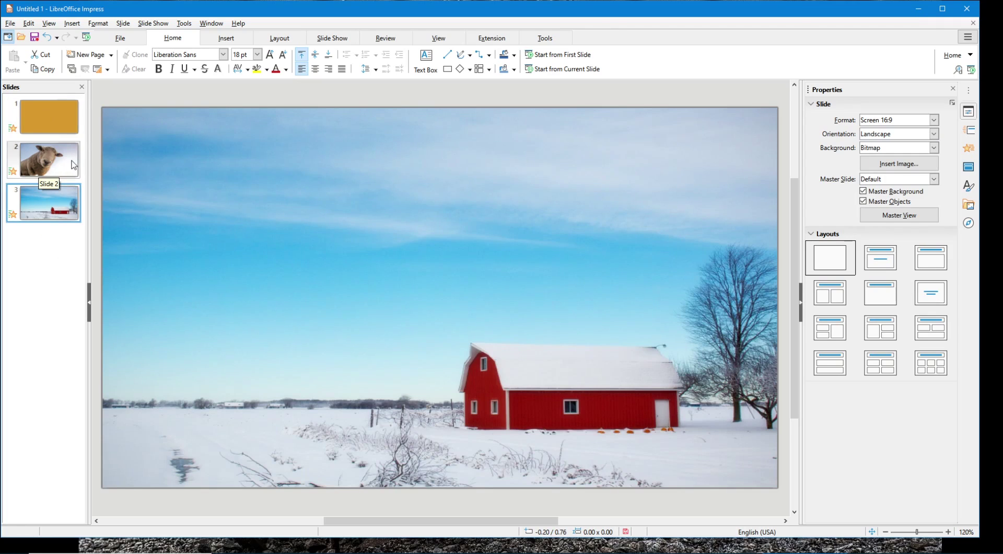
Step: Browse the available slide transitions and apply Turn Down to the sheep slide
click(53, 158)
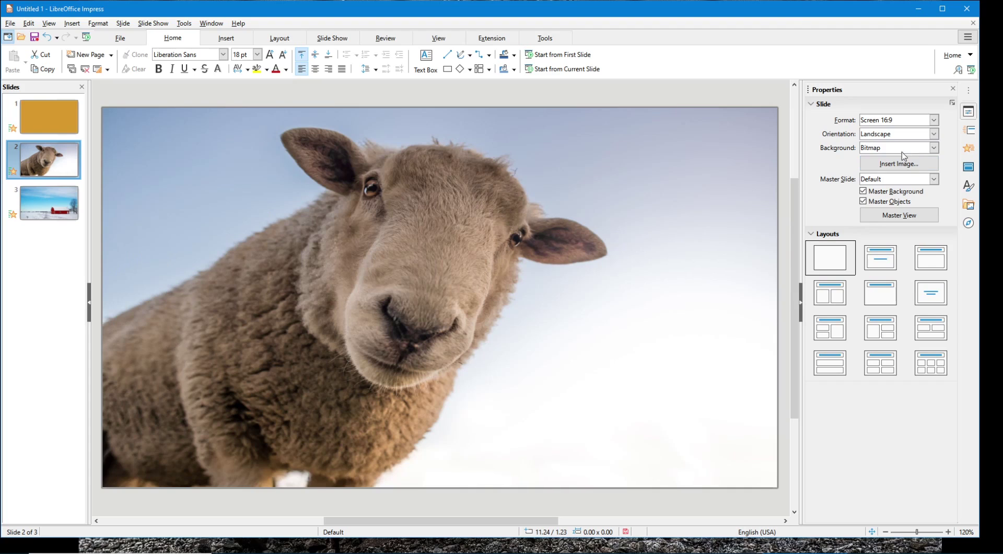
click(968, 130)
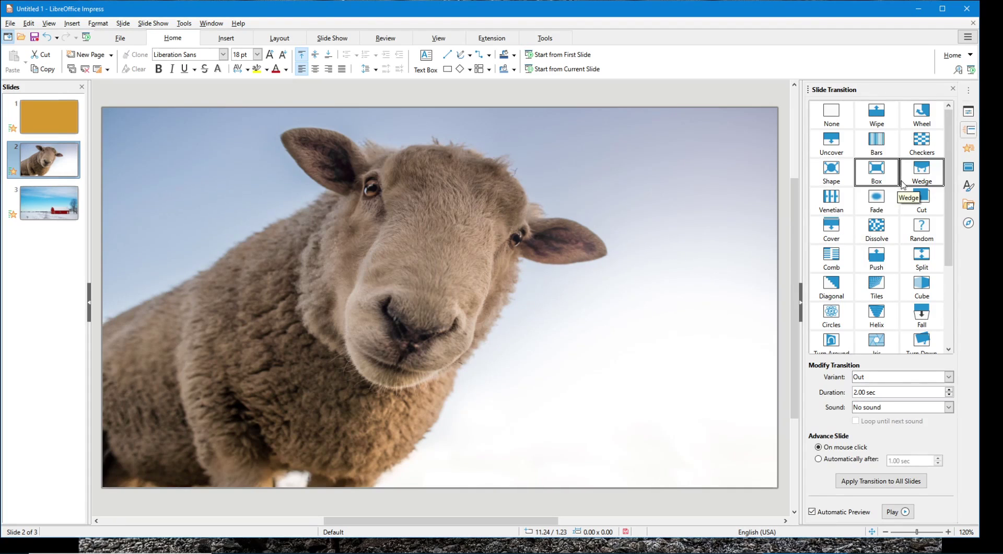
scroll(930, 204, down, 4)
click(935, 208)
scroll(937, 268, up, 3)
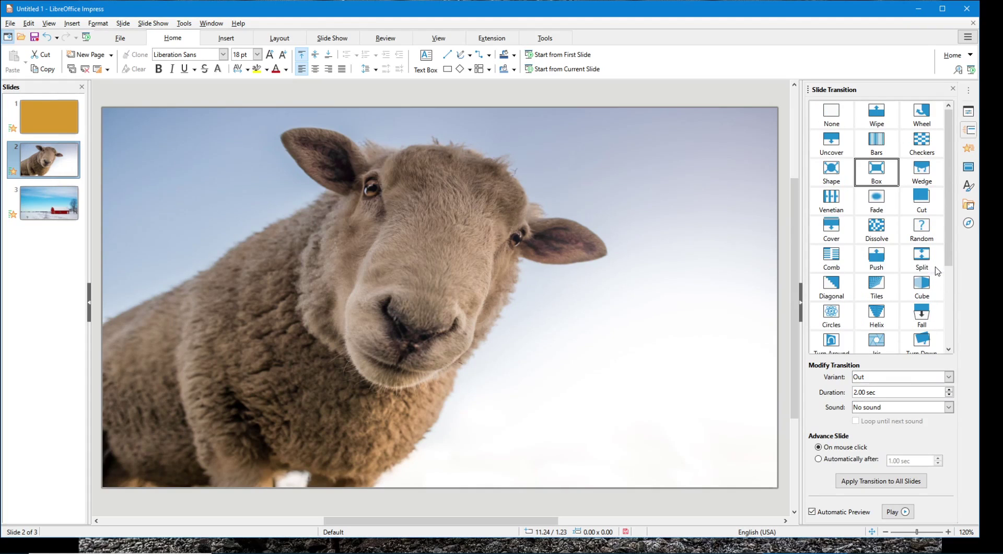
scroll(932, 228, down, 3)
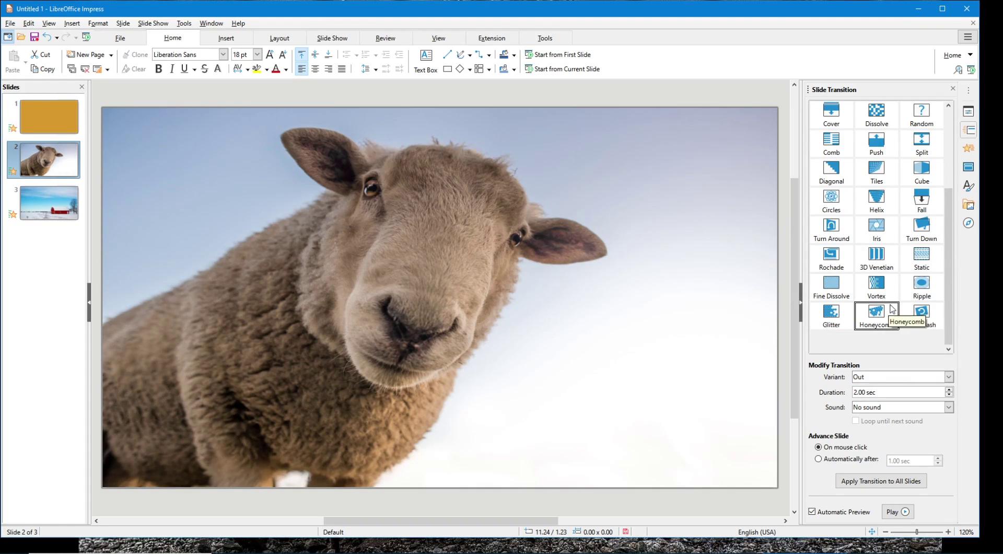
click(913, 221)
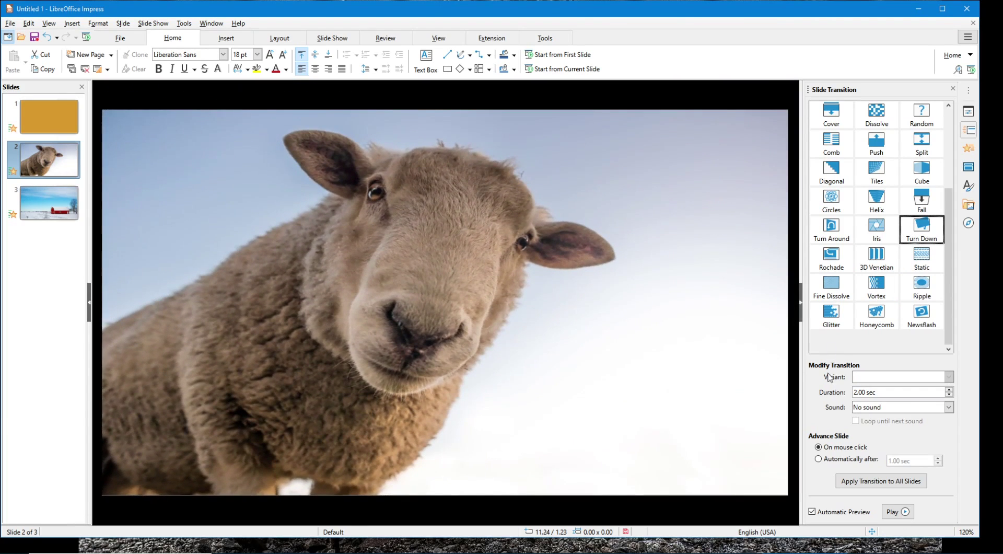
Step: Reapply Turn Down with automatic preview disabled, re-enable automatic preview, and play the transition manually
click(813, 512)
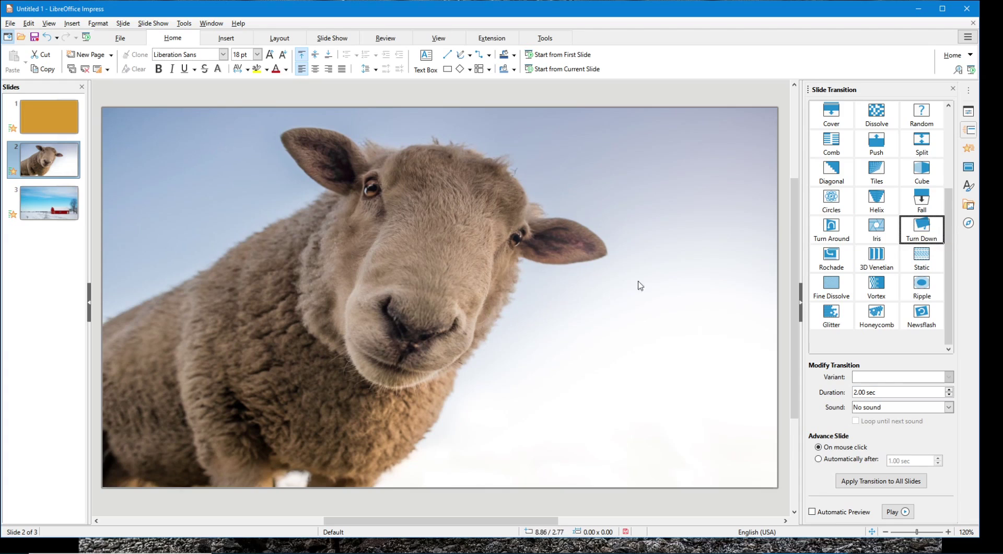
click(918, 225)
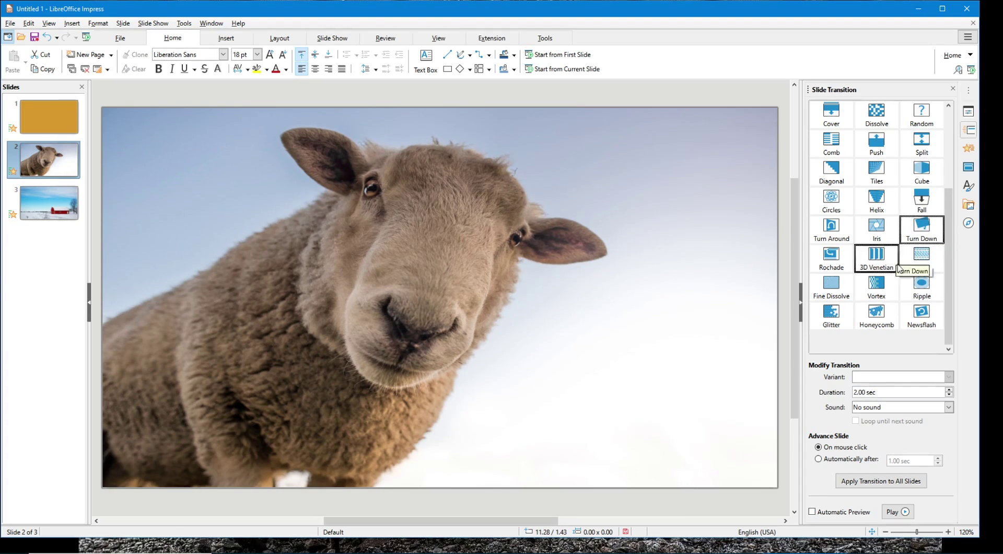
click(813, 512)
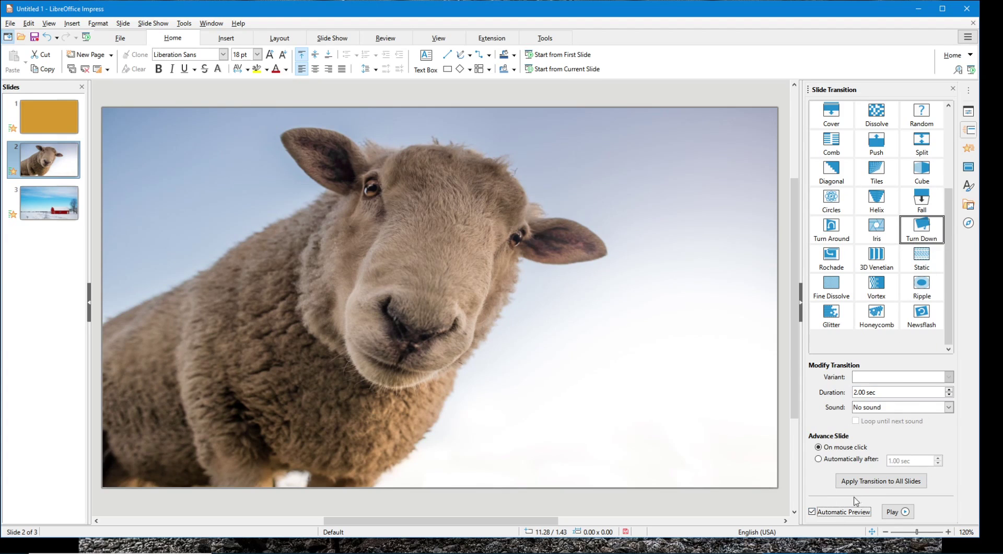
click(895, 513)
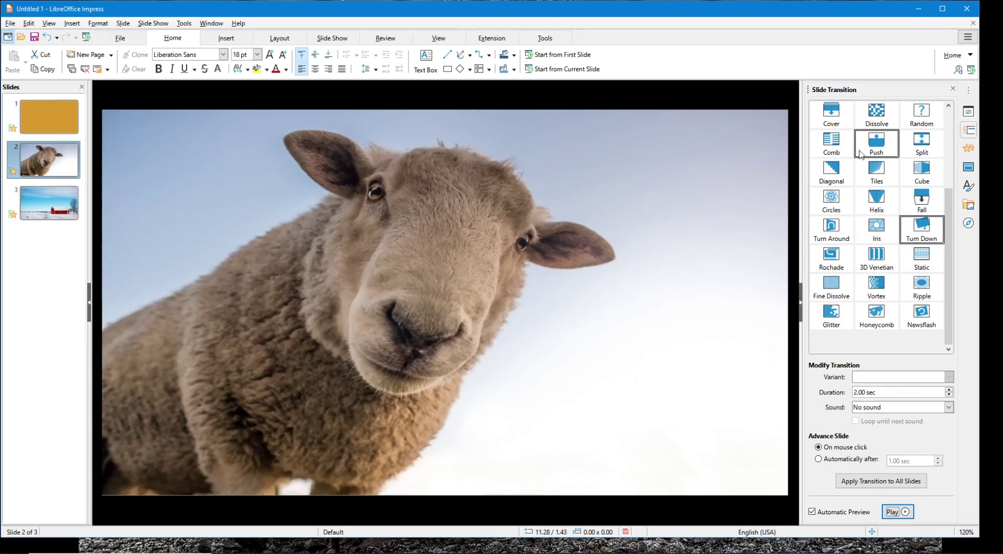
Step: Apply the Tiles transition to the sheep slide and replay its preview
click(889, 173)
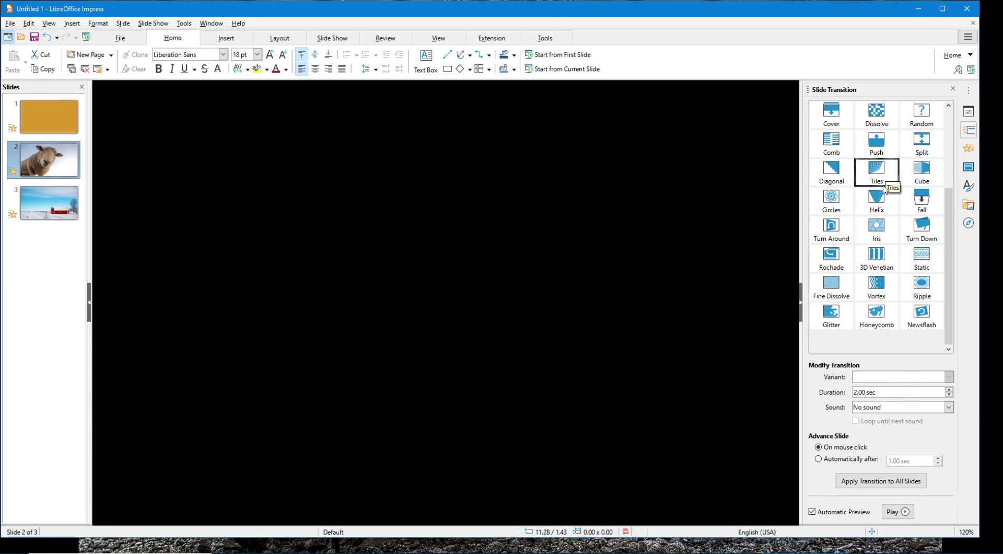
click(890, 177)
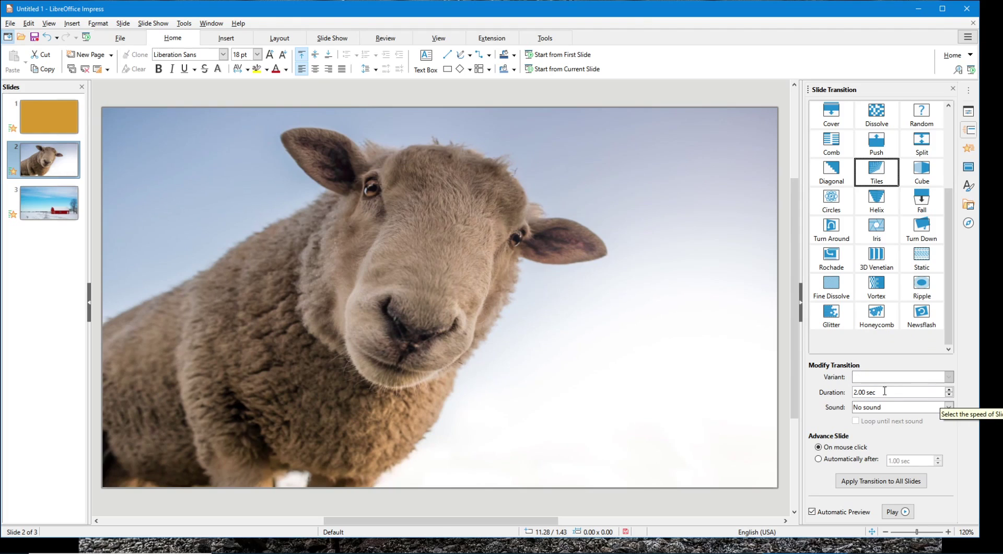
Step: Look through the transition sounds and try automatic advance after 1.00 sec, returning the sheep slide to advance on mouse click
click(928, 411)
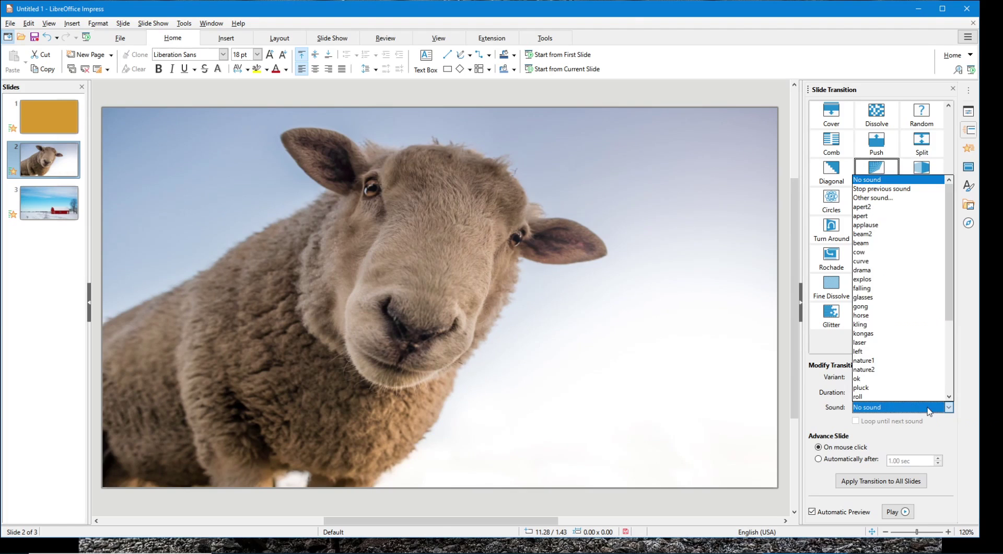
click(929, 410)
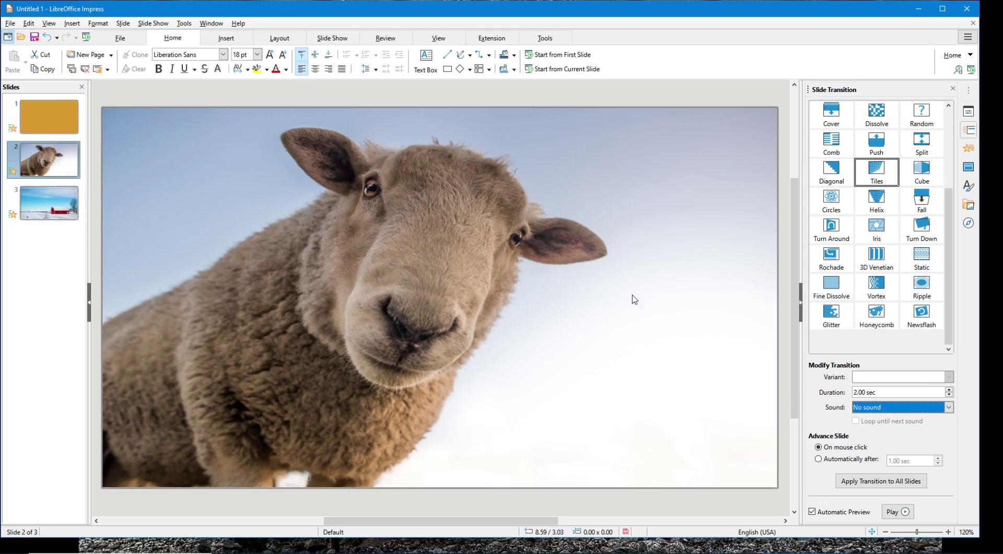
click(831, 462)
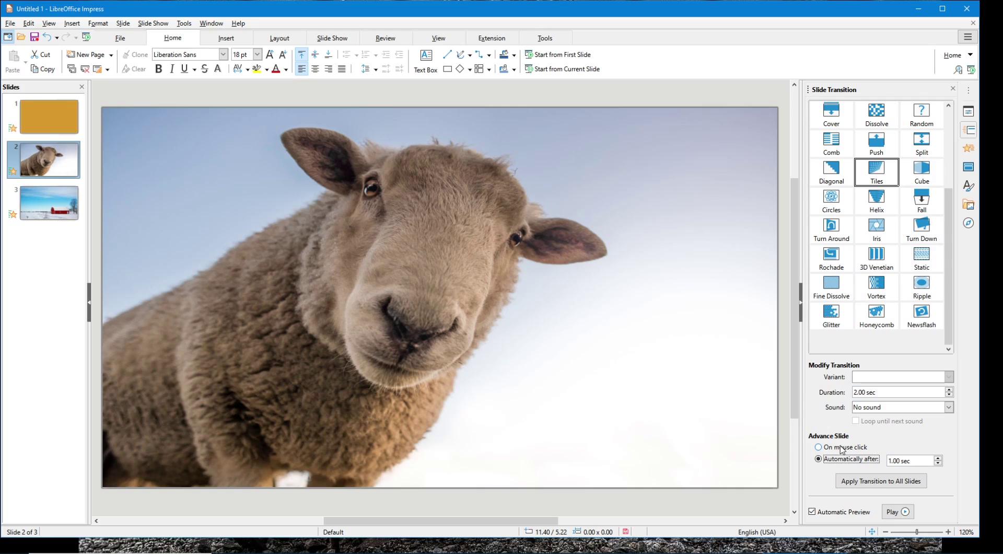
click(818, 448)
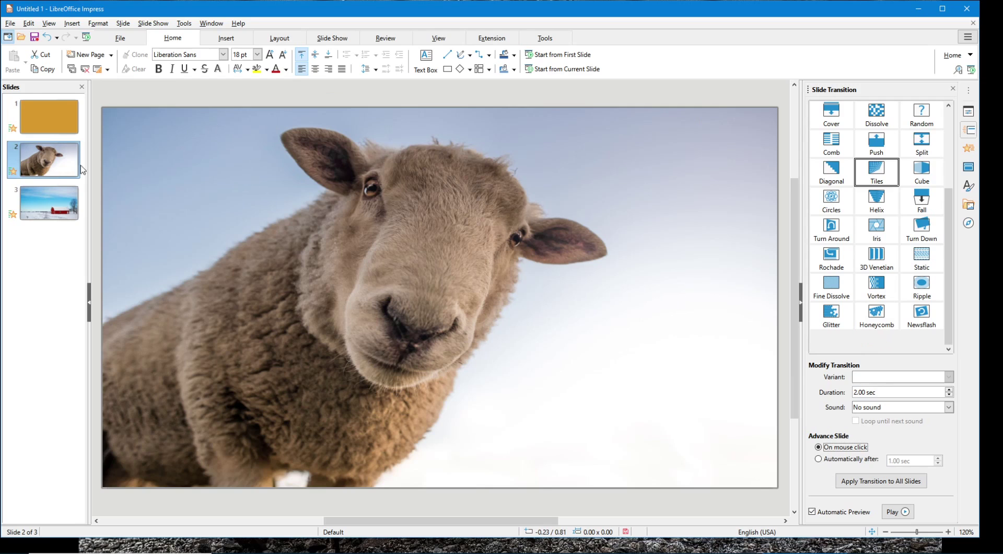
Step: Reapply Tiles to the sheep slide and apply the Split transition to the winter barn slide
click(48, 177)
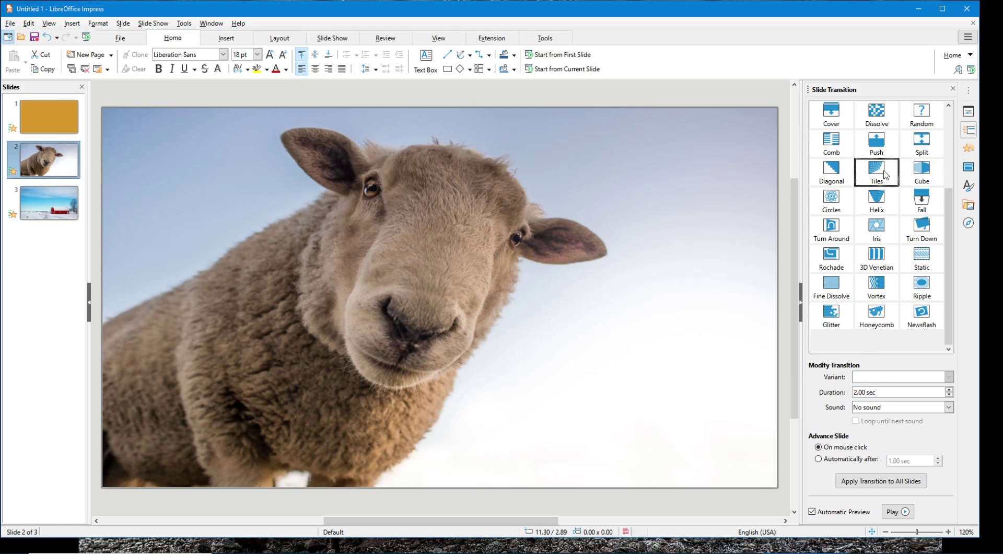
click(883, 174)
click(52, 201)
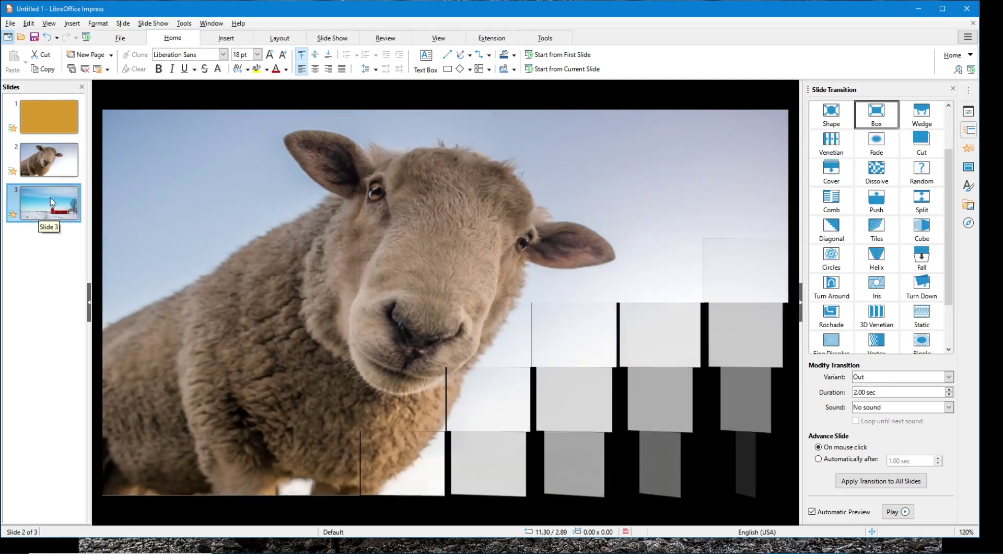
click(921, 201)
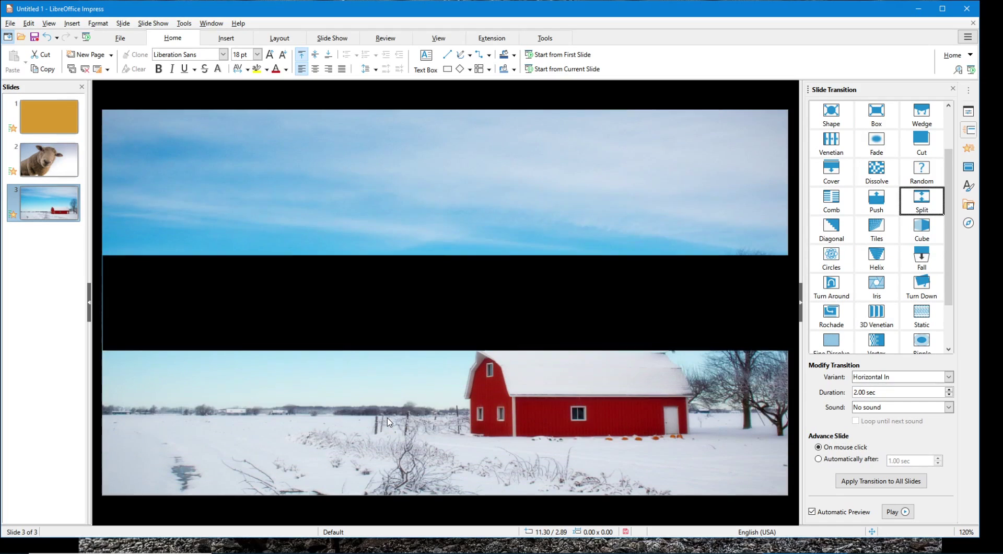
Step: Run the slide show from the first slide through the winter barn slide, and exit it
click(49, 116)
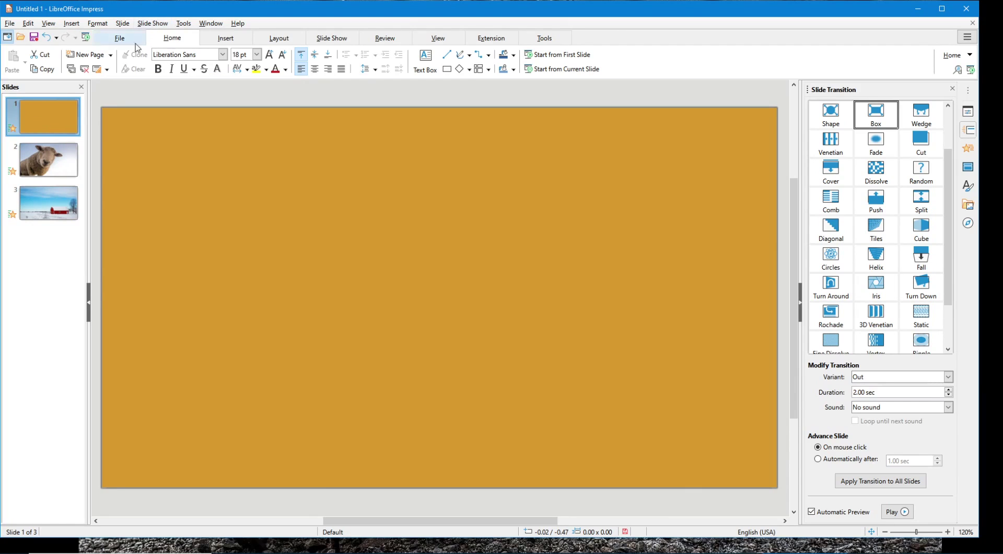
click(162, 23)
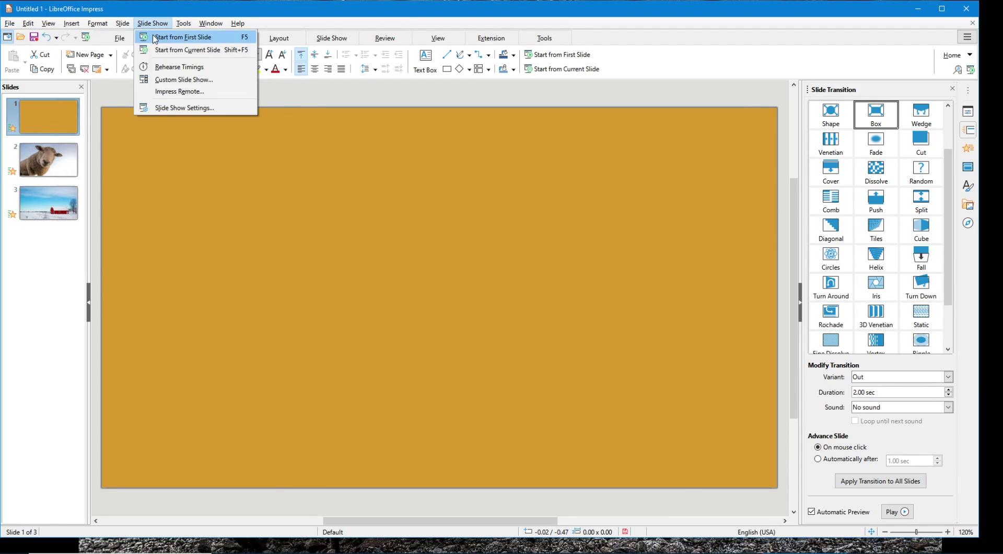
click(178, 37)
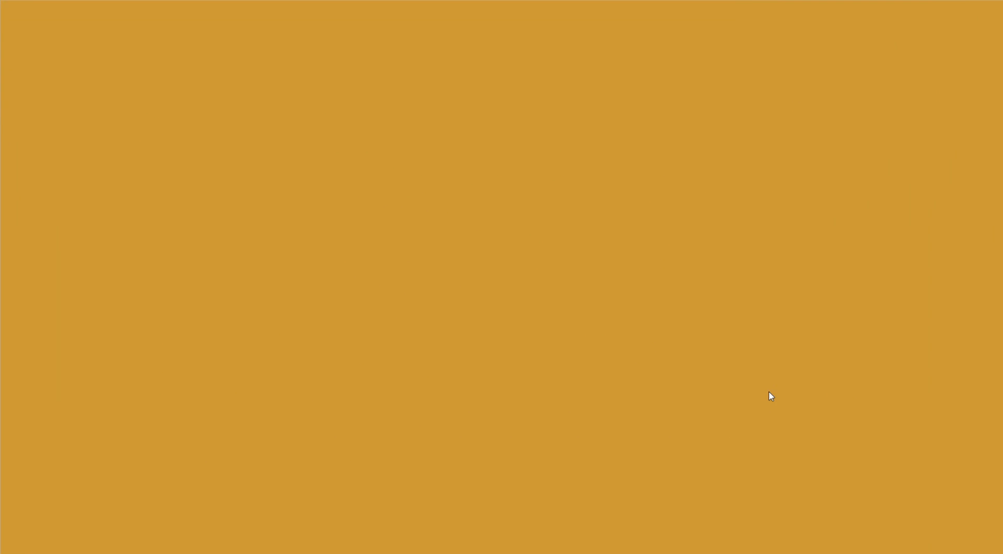
click(770, 395)
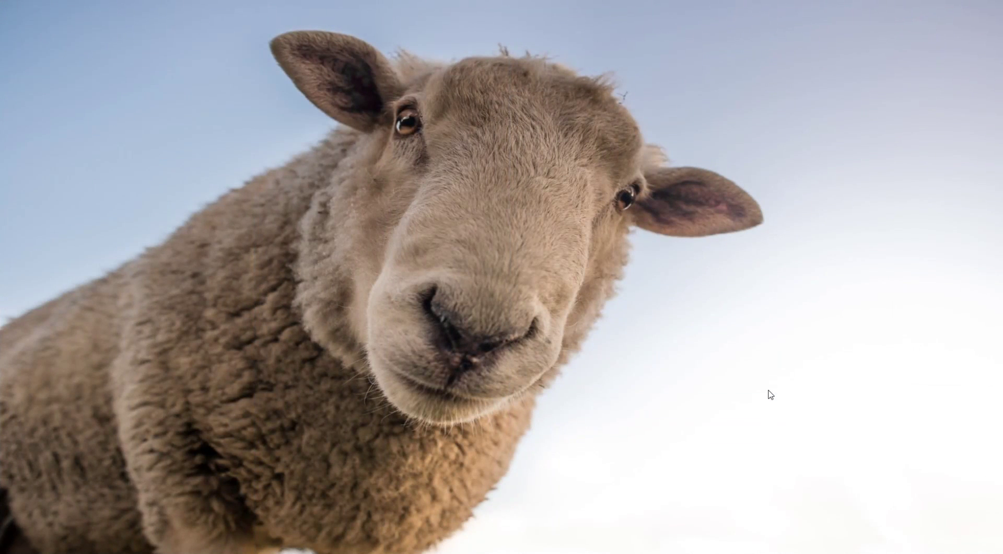
click(766, 395)
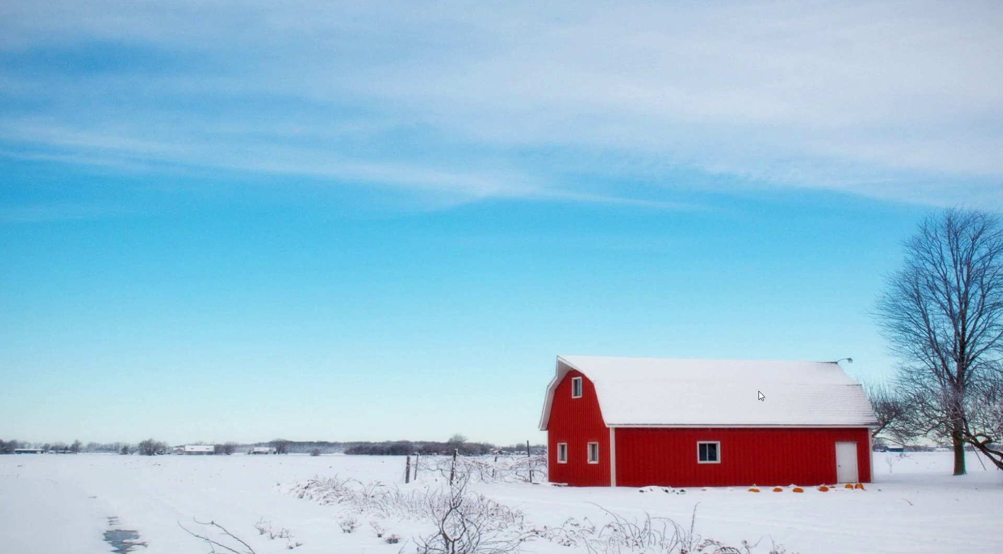
key(Escape)
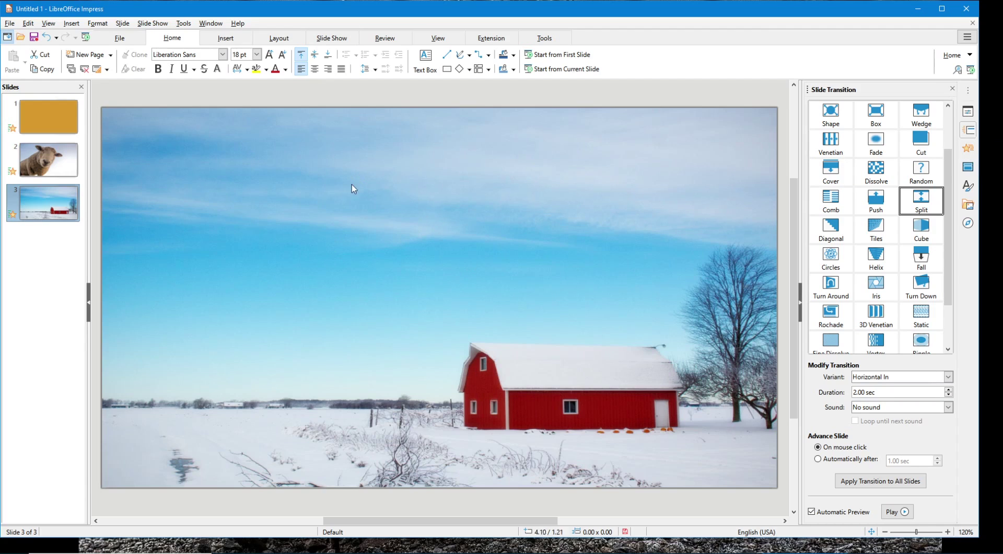
Step: Delete the solid orange slide at the start of the presentation
click(72, 127)
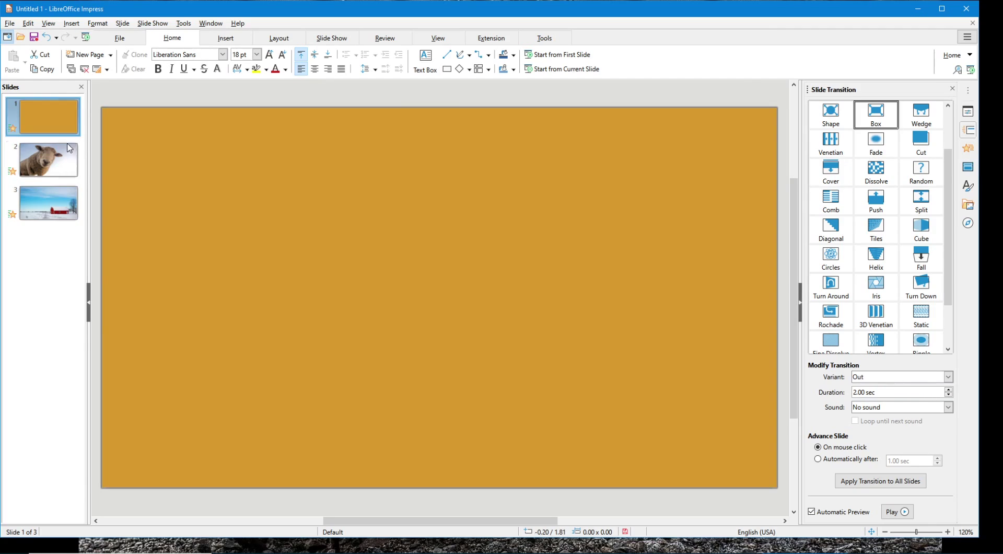
right_click(61, 115)
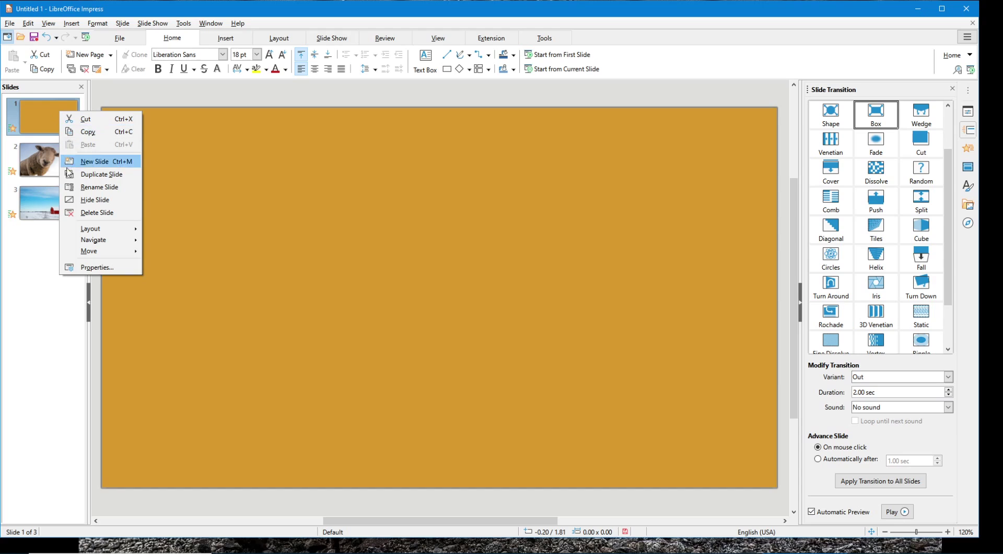
click(95, 213)
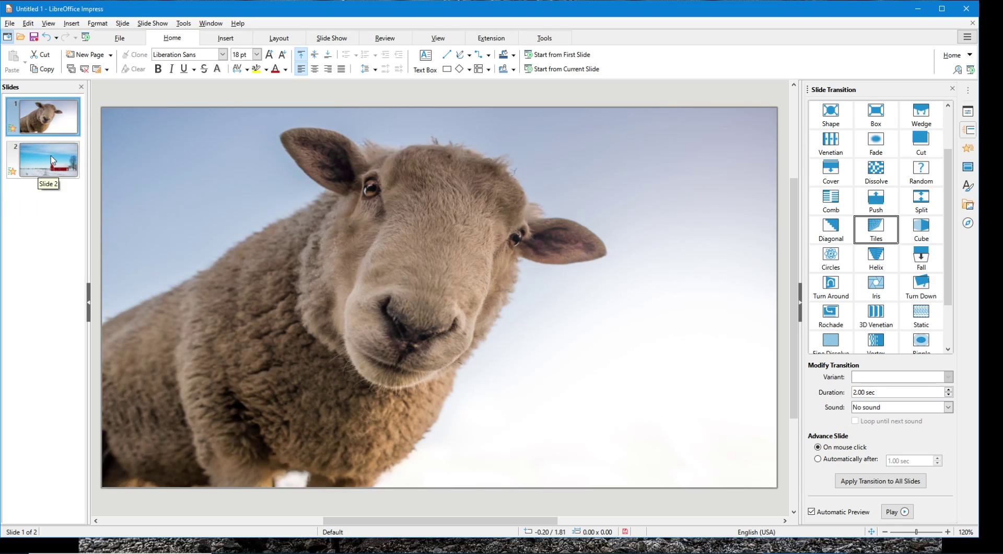
Step: Hide the sheep slide from the slide show
right_click(59, 120)
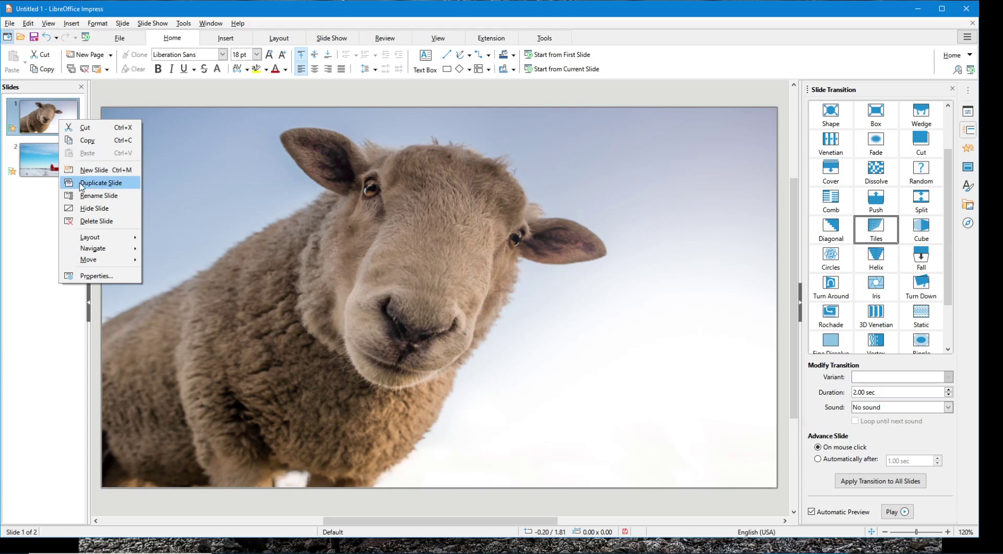
click(94, 208)
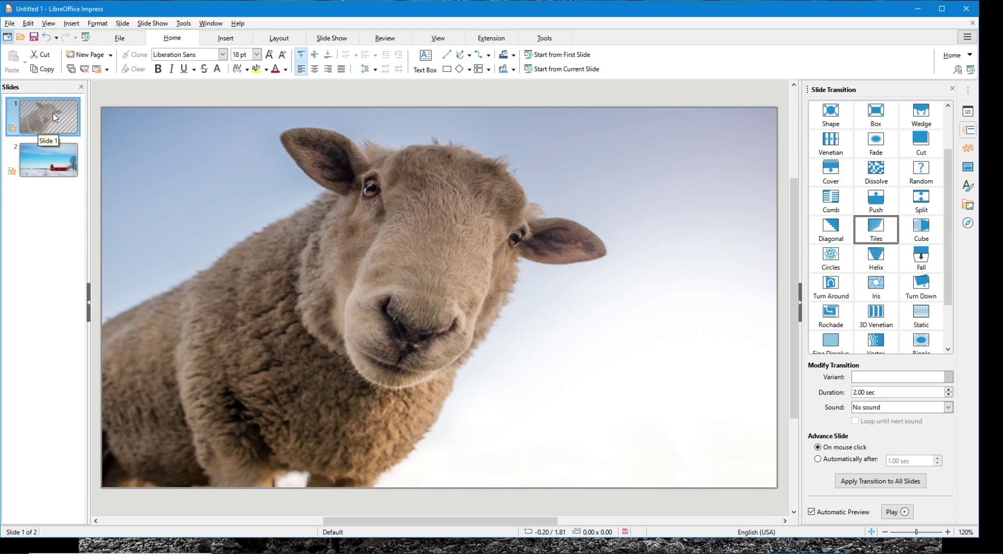
Step: Run the slide show from the first slide with the sheep slide hidden, and exit it at the winter barn slide
click(48, 212)
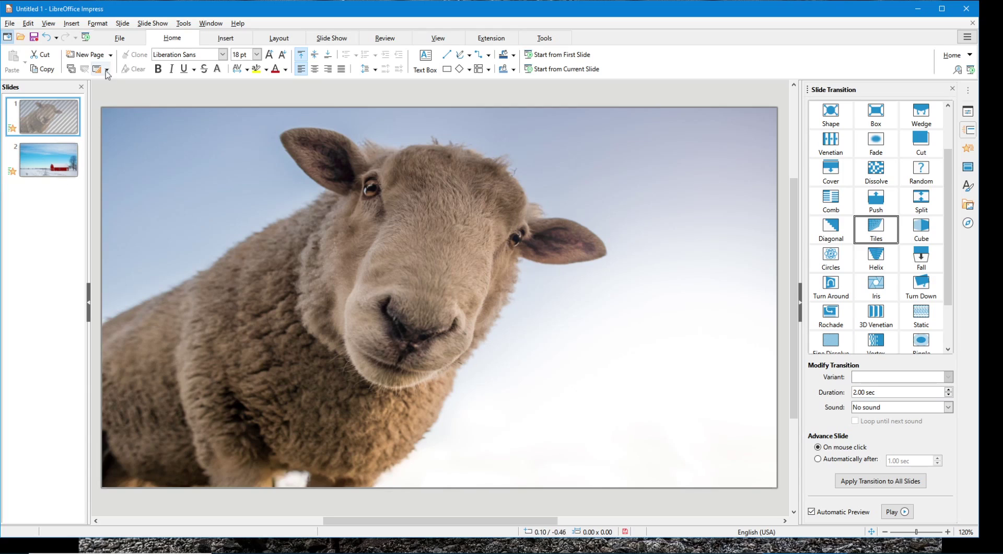
click(156, 24)
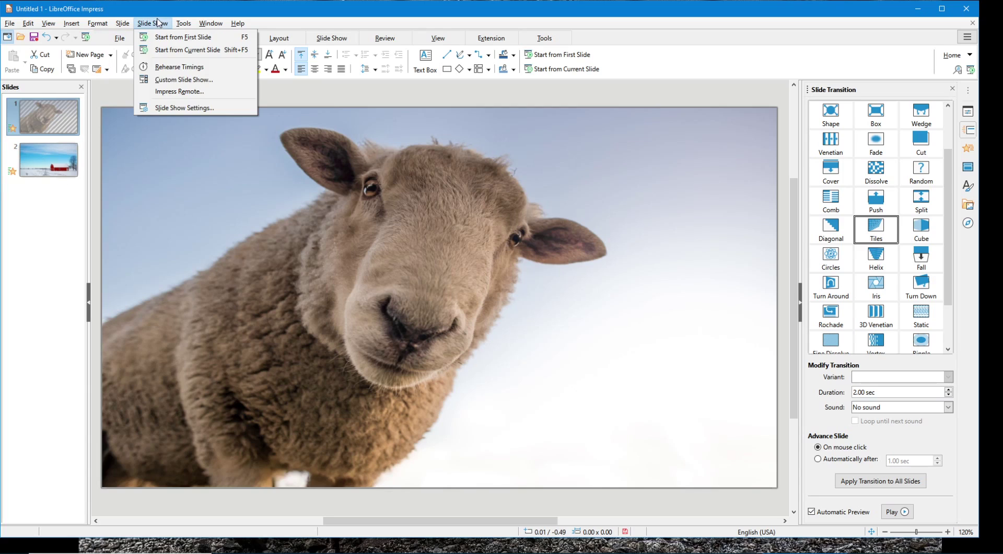
click(160, 37)
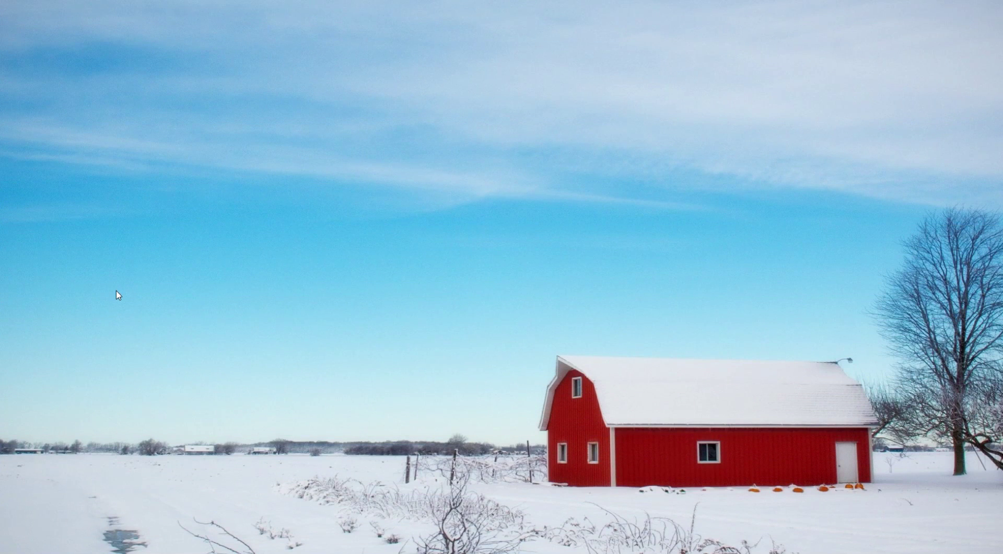
key(Escape)
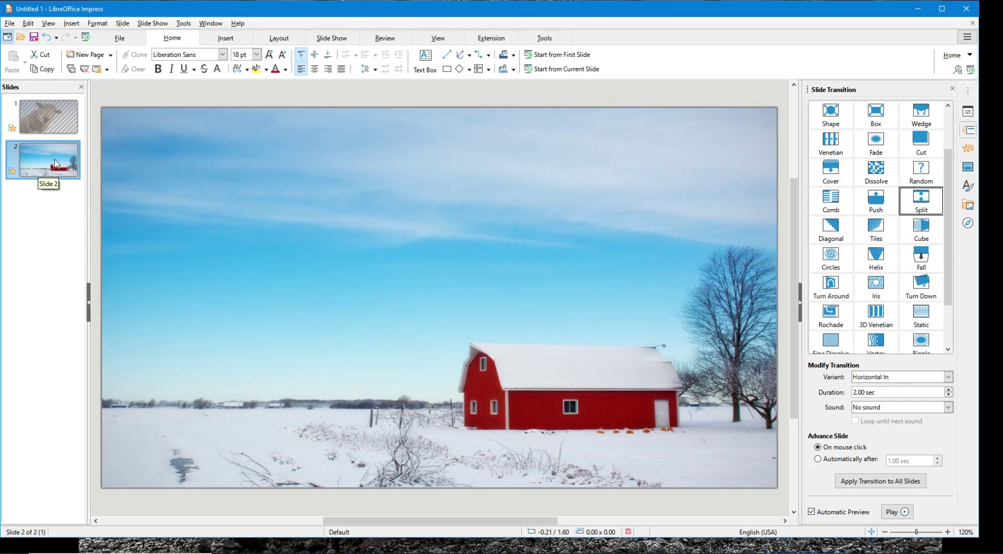
Step: Unhide the sheep slide so it is included in the slide show again
click(61, 114)
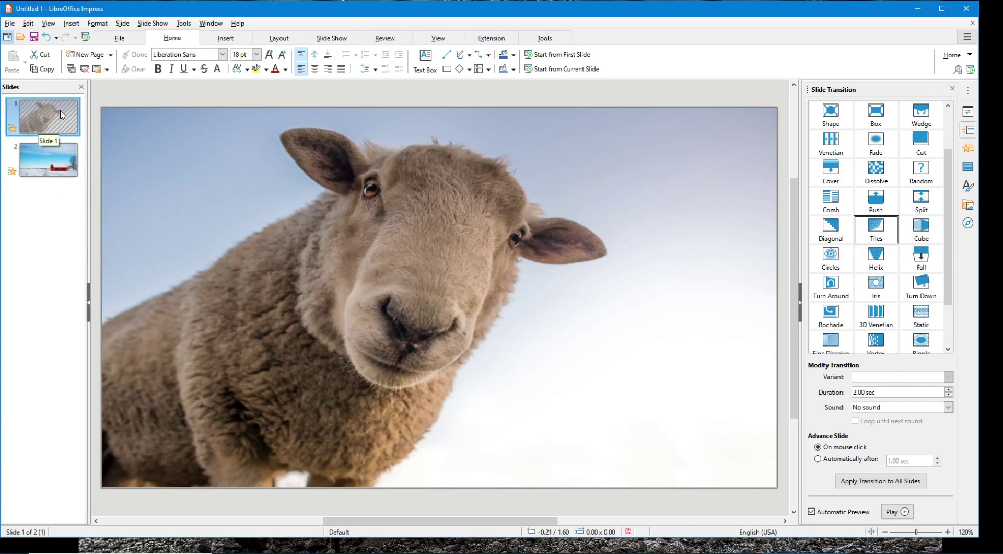
right_click(61, 114)
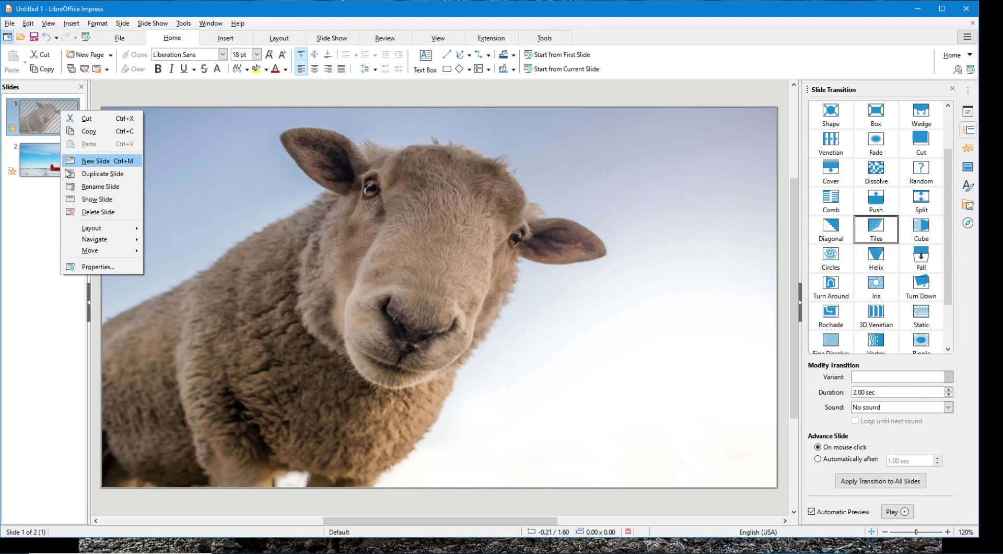
click(80, 200)
Step: Play the slide show from the sheep slide, advance to the winter barn slide, and exit it
click(153, 23)
click(157, 36)
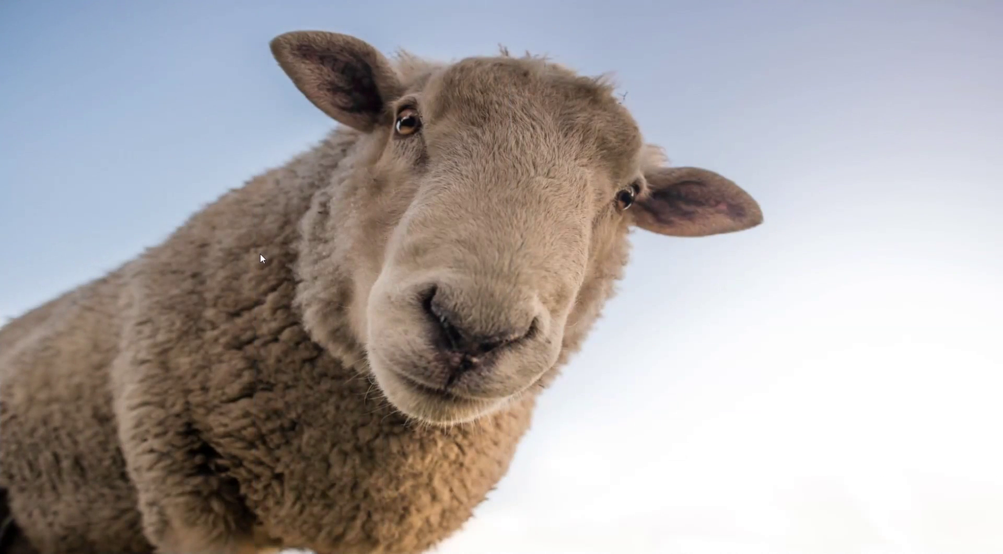
click(258, 258)
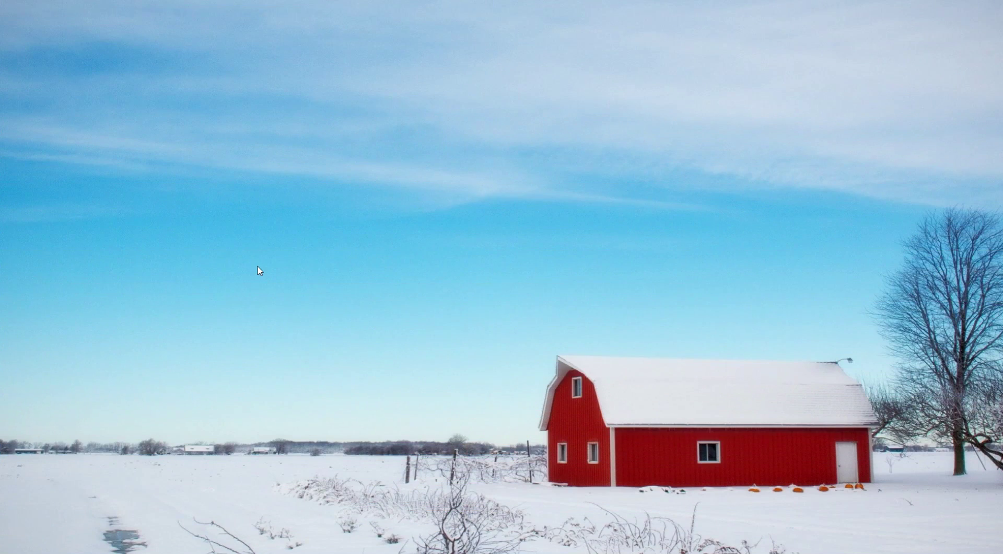
key(Escape)
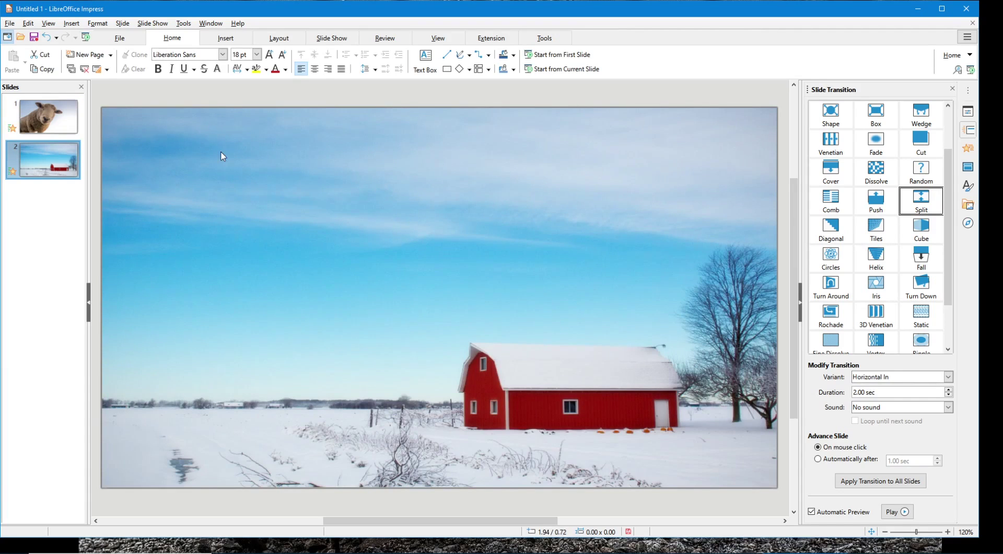